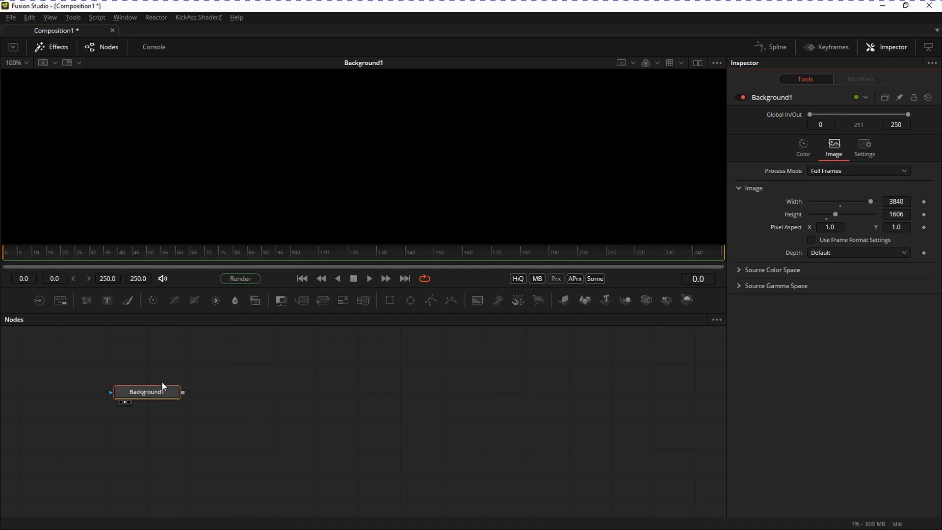
Set the Background1 node's image size to 1024 wide by 1024 high.
{"action": "left_click", "coordinate": [158, 393]}
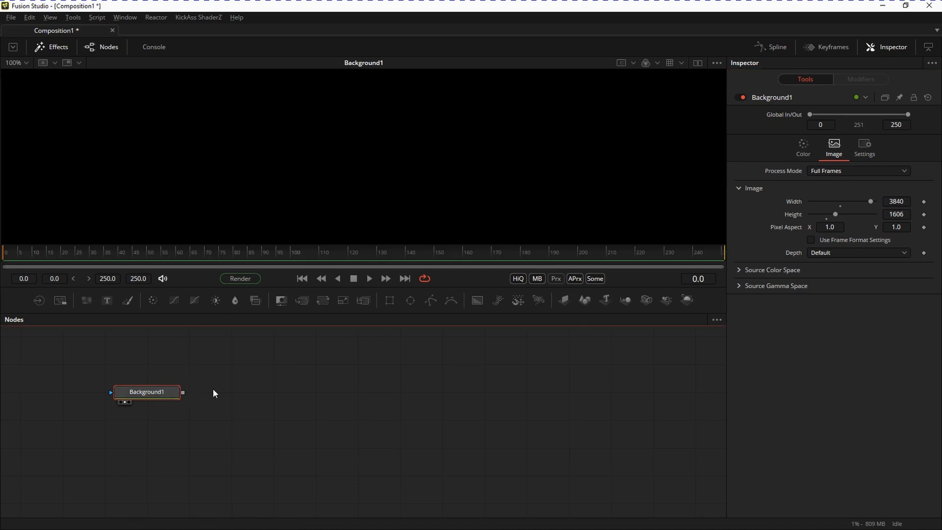
{"action": "left_click", "coordinate": [902, 201]}
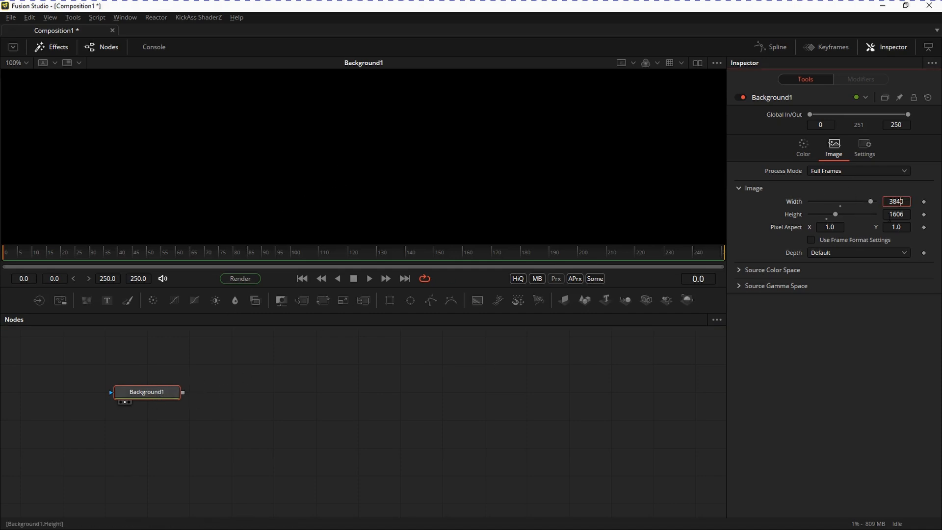
{"action": "key", "text": "BackSpace"}
{"action": "key", "text": "BackSpace"}
{"action": "key", "text": "BackSpace"}
{"action": "key", "text": "BackSpace"}
{"action": "type", "text": "100"}
{"action": "key", "text": "BackSpace"}
{"action": "type", "text": "24"}
{"action": "key", "text": "Tab"}
{"action": "type", "text": "1024"}
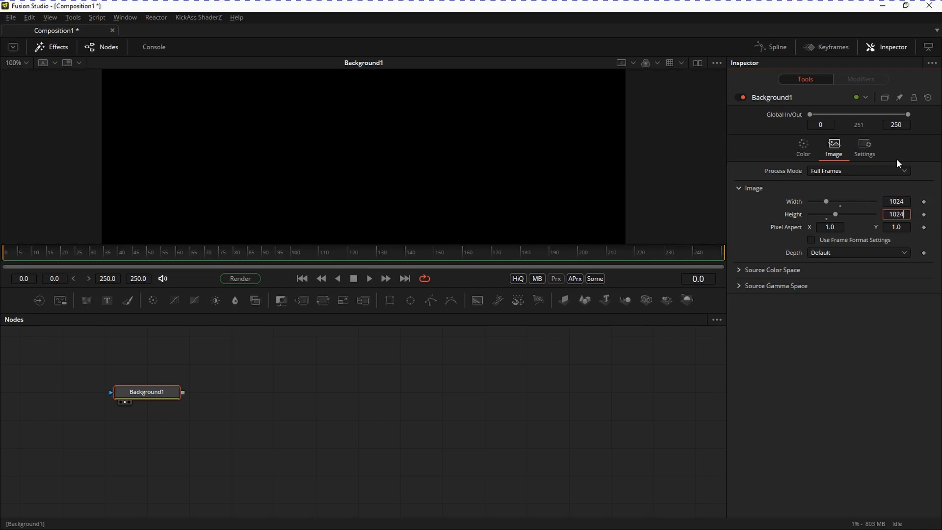
{"action": "left_click", "coordinate": [199, 354]}
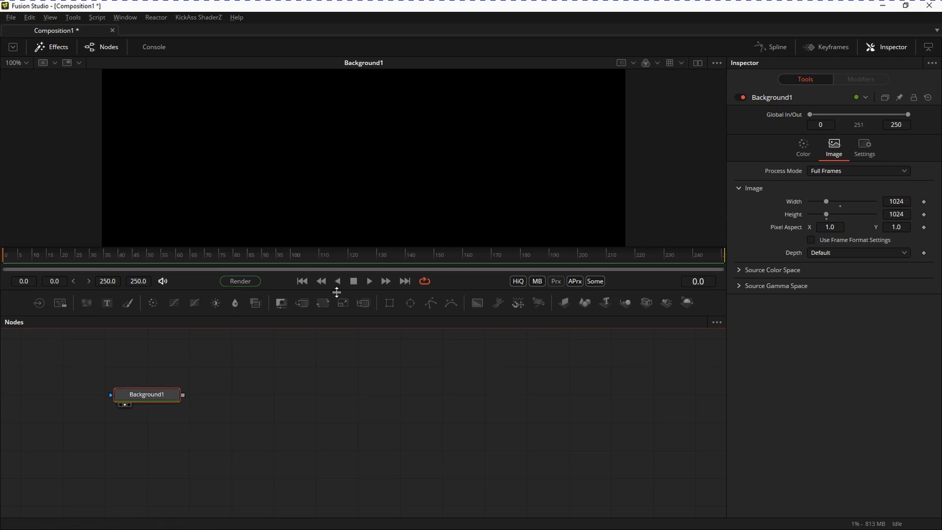
Enlarge the viewer area and change the Background1 colour type to a Vertical gradient.
{"action": "left_click_drag", "start_coordinate": [337, 294], "coordinate": [336, 341]}
{"action": "left_click", "coordinate": [828, 171]}
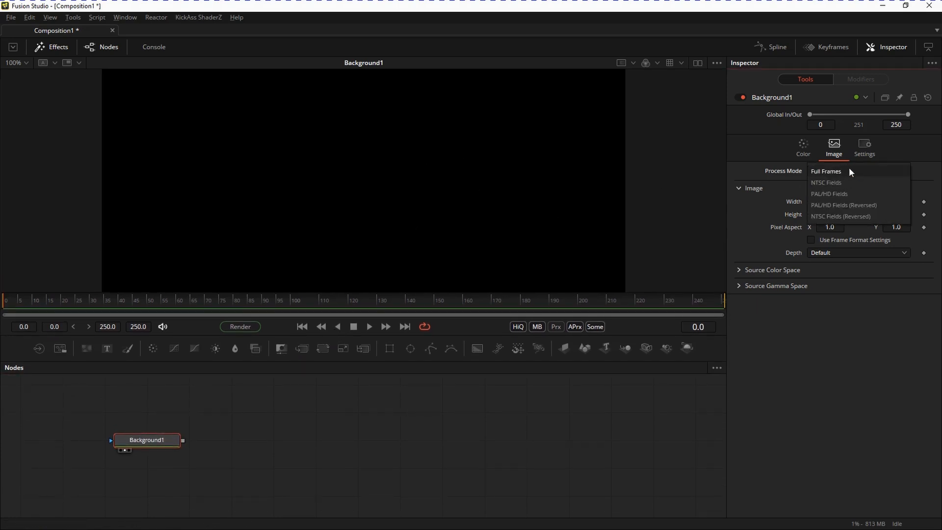
{"action": "left_click", "coordinate": [808, 145]}
{"action": "left_click", "coordinate": [849, 172]}
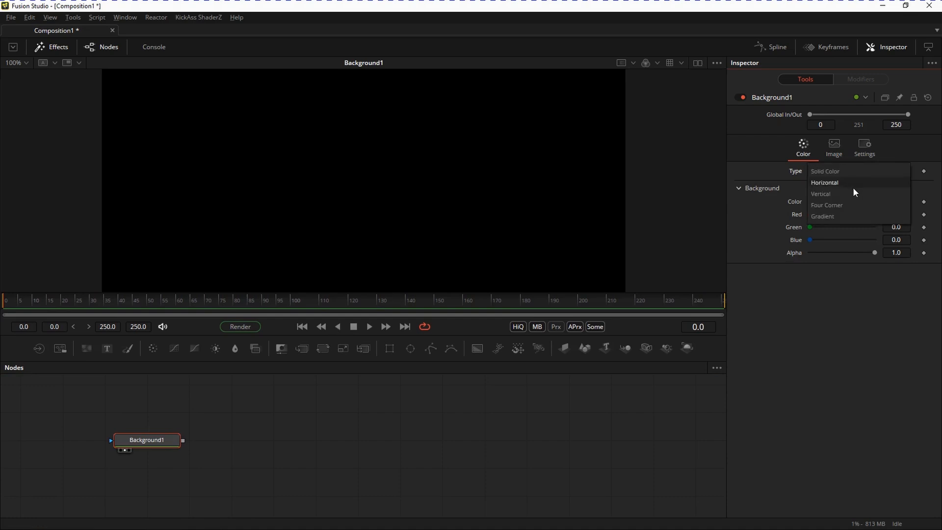
{"action": "left_click", "coordinate": [829, 194]}
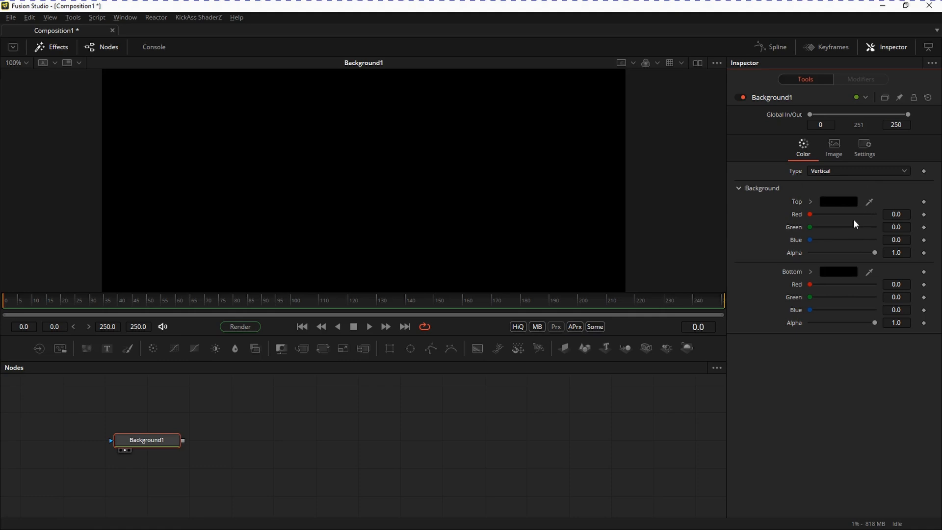
Set the gradient's top colour to white (#ffffff) and fit the whole image in the viewer.
{"action": "left_click", "coordinate": [846, 202]}
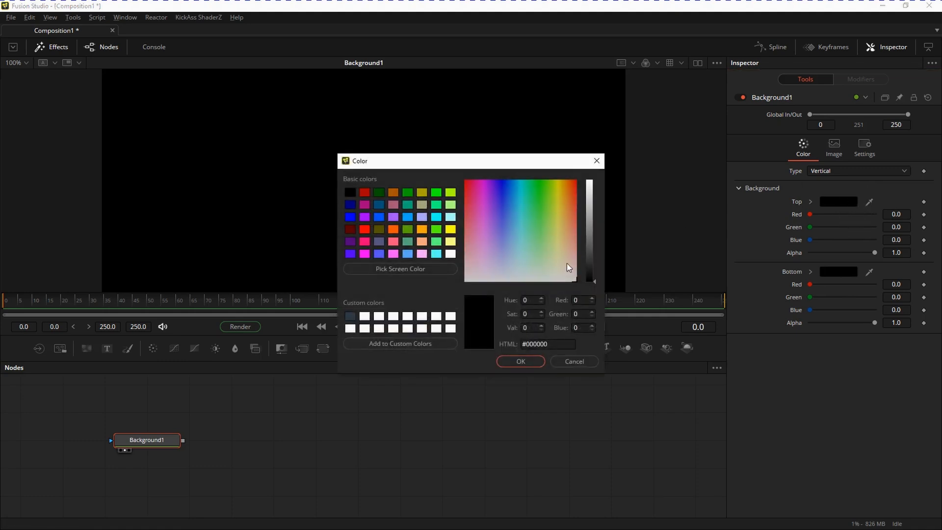
{"action": "left_click", "coordinate": [452, 316]}
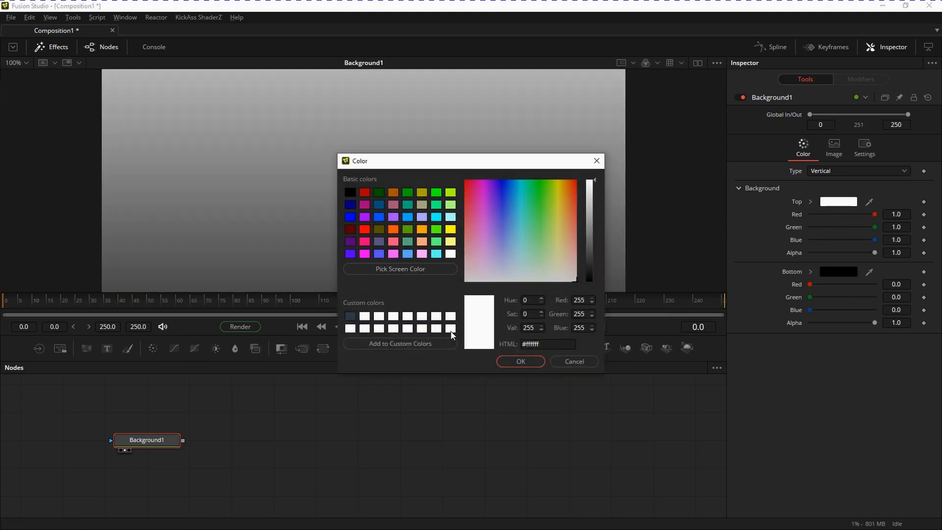
{"action": "left_click", "coordinate": [512, 360]}
{"action": "scroll", "coordinate": [485, 166], "scroll_direction": "down", "scroll_amount": 3, "text": "ctrl"}
{"action": "mouse_move", "coordinate": [387, 187]}
{"action": "middle_mouse_down"}
{"action": "mouse_move", "coordinate": [369, 184]}
{"action": "mouse_move", "coordinate": [389, 192]}
{"action": "middle_mouse_up"}
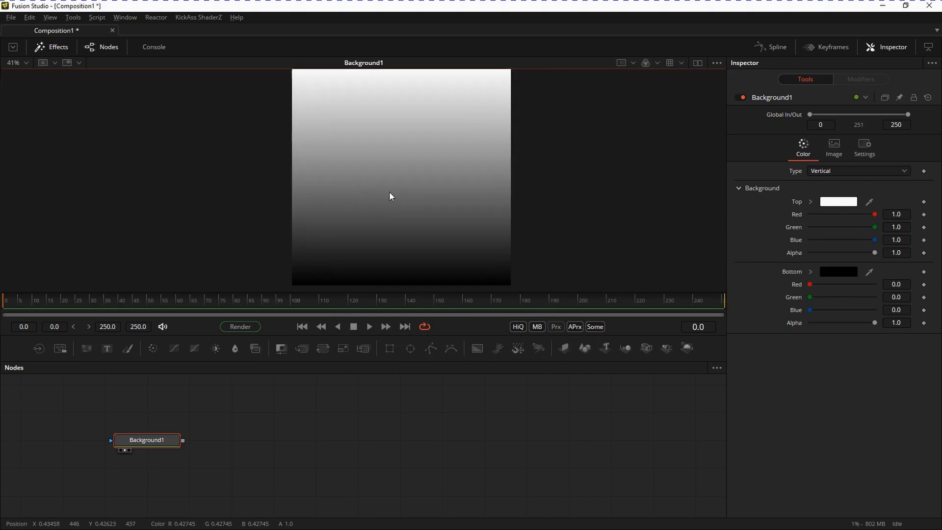
{"action": "scroll", "coordinate": [398, 185], "scroll_direction": "down", "scroll_amount": 1, "text": "ctrl"}
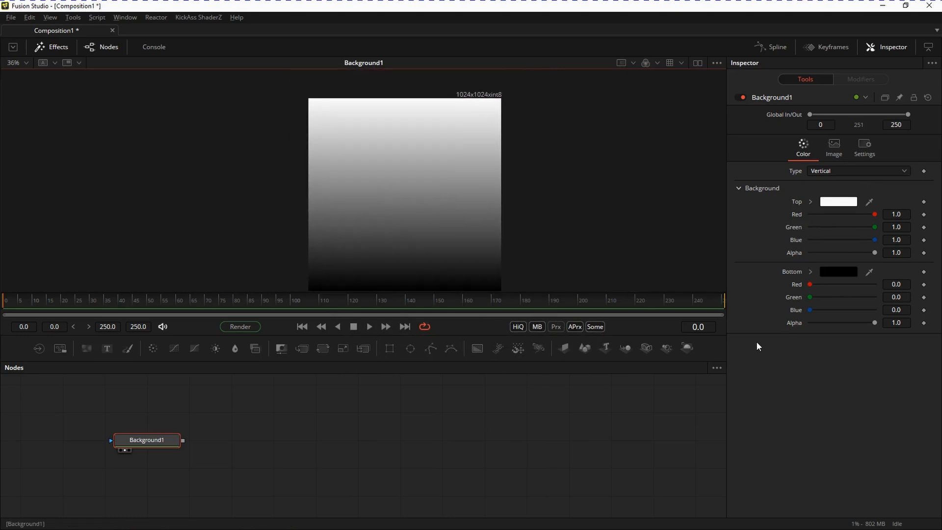
{"action": "middle_click_drag", "start_coordinate": [408, 188], "coordinate": [394, 188]}
{"action": "scroll", "coordinate": [394, 189], "scroll_direction": "down", "scroll_amount": 1, "text": "ctrl"}
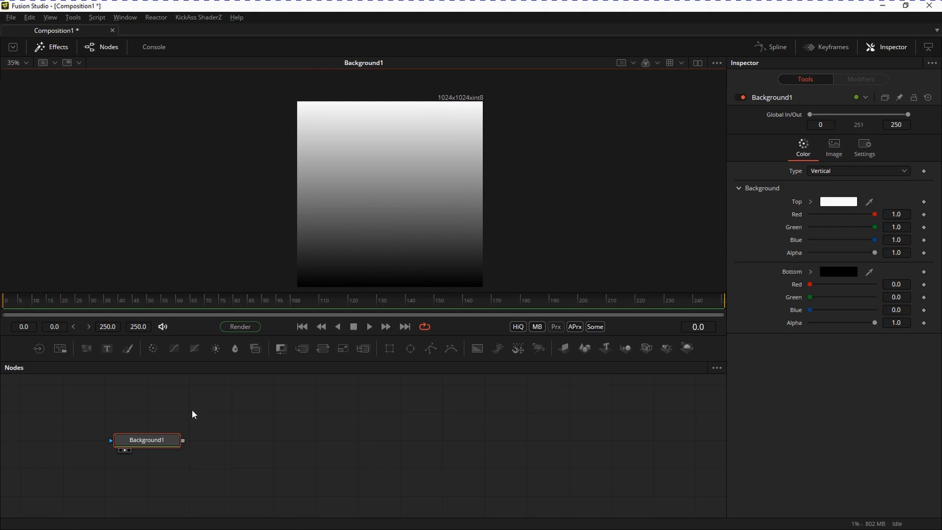
Start saving the viewed image and browse to TUTORIALS_ARCHIVE\LightWaveDigitalSampleScenes\Local_Morph\Images on the K: drive.
{"action": "right_click", "coordinate": [364, 193]}
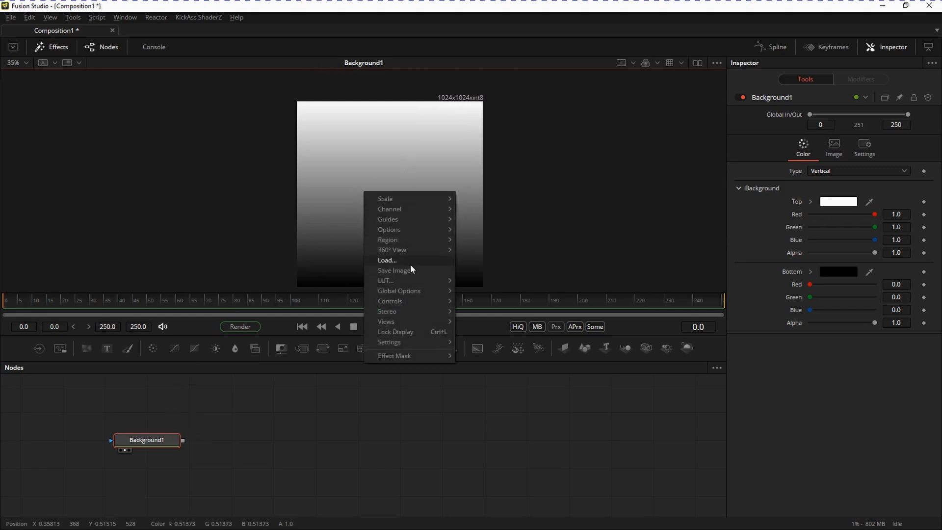
{"action": "left_click", "coordinate": [394, 270]}
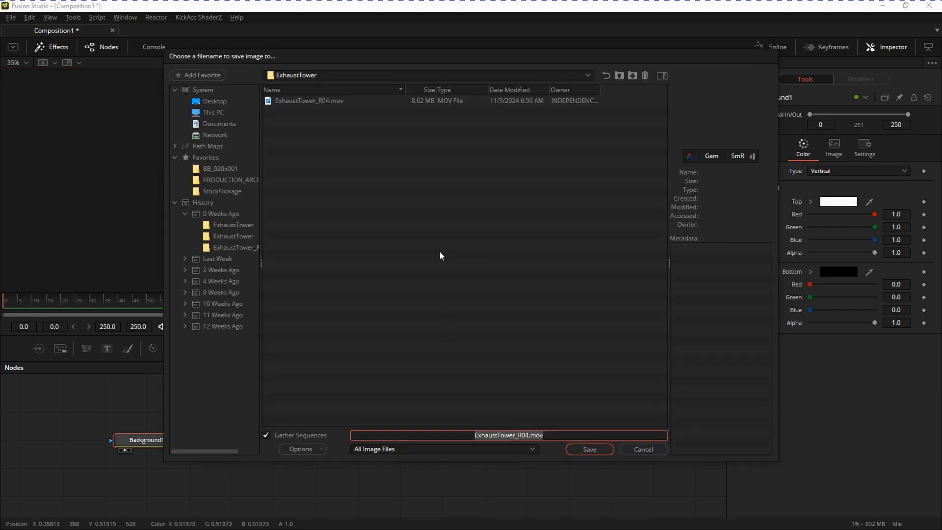
{"action": "left_click", "coordinate": [363, 75]}
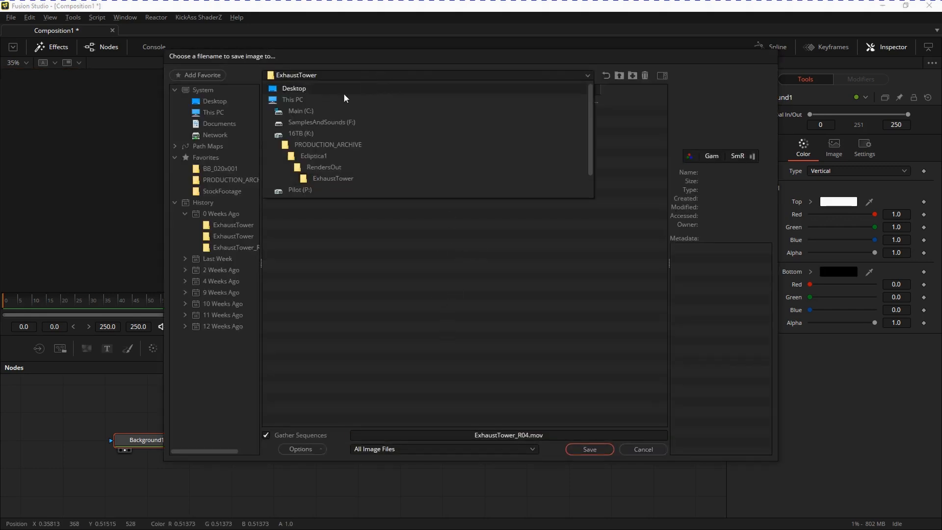
{"action": "left_click", "coordinate": [302, 130]}
{"action": "double_click", "coordinate": [302, 293]}
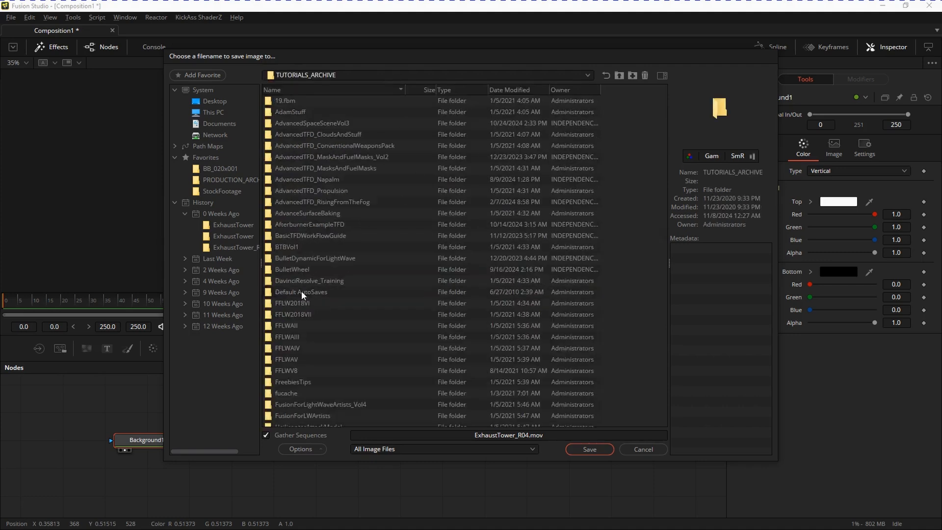
{"action": "key", "text": "l"}
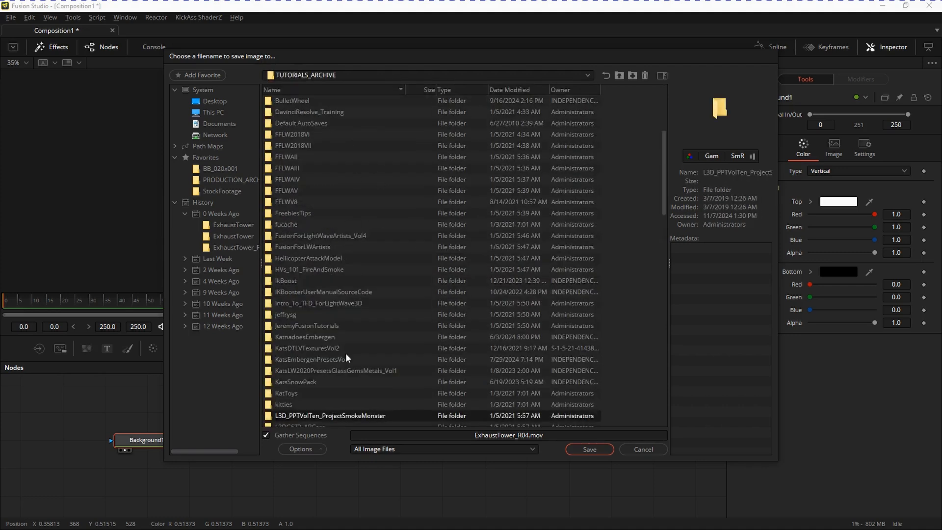
{"action": "left_click_drag", "start_coordinate": [666, 193], "coordinate": [660, 235]}
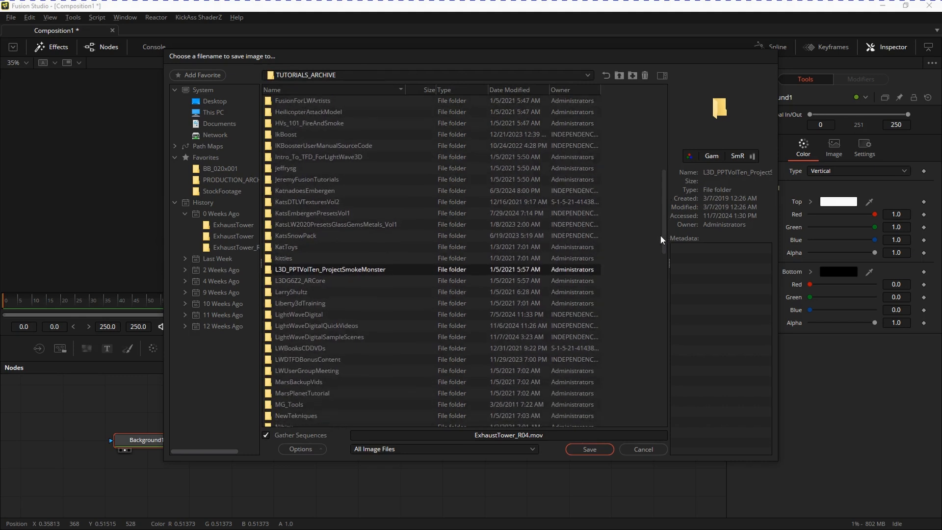
{"action": "double_click", "coordinate": [341, 337]}
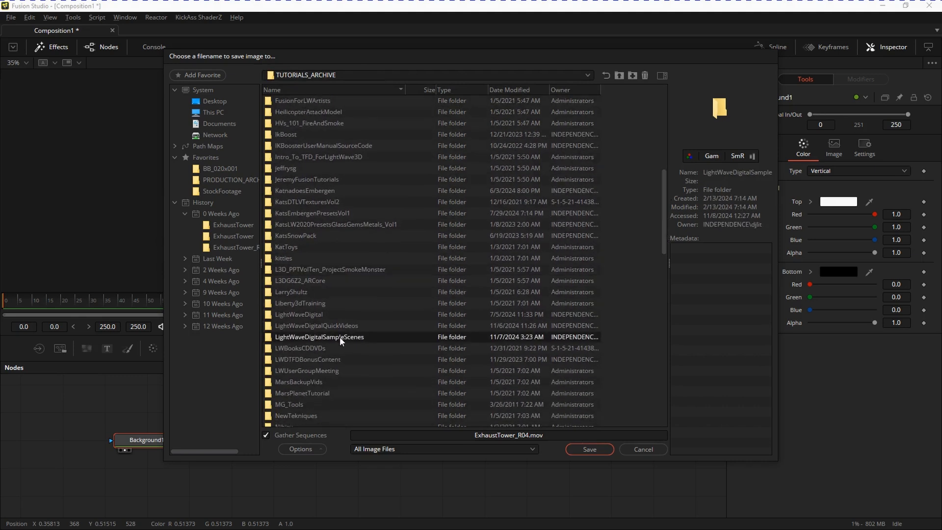
{"action": "double_click", "coordinate": [312, 101]}
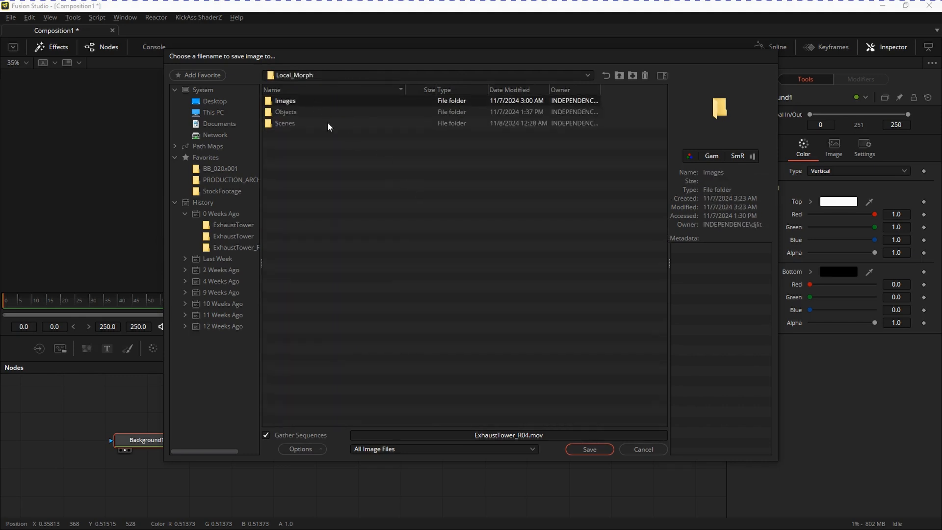
{"action": "double_click", "coordinate": [319, 99]}
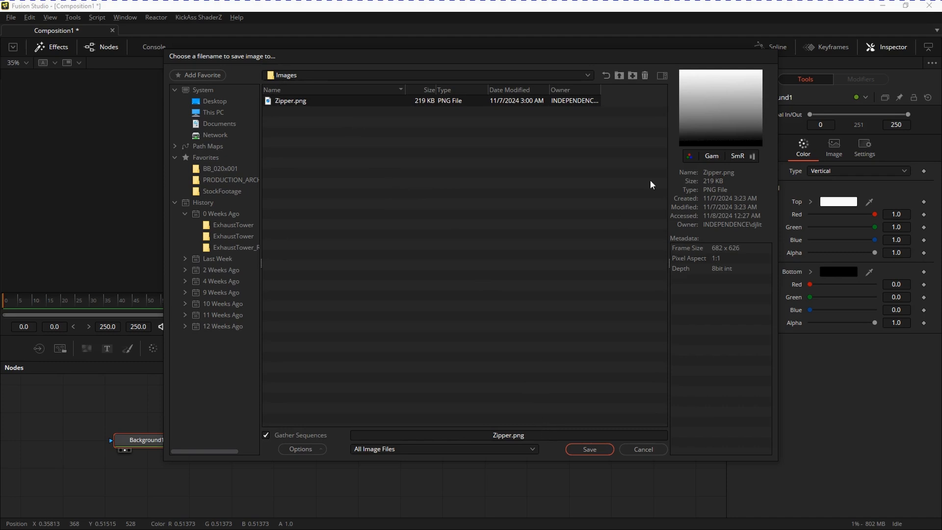
Save the gradient image under the file name Zipper_Effect.png, based on the existing Zipper.png name.
{"action": "left_click", "coordinate": [535, 437]}
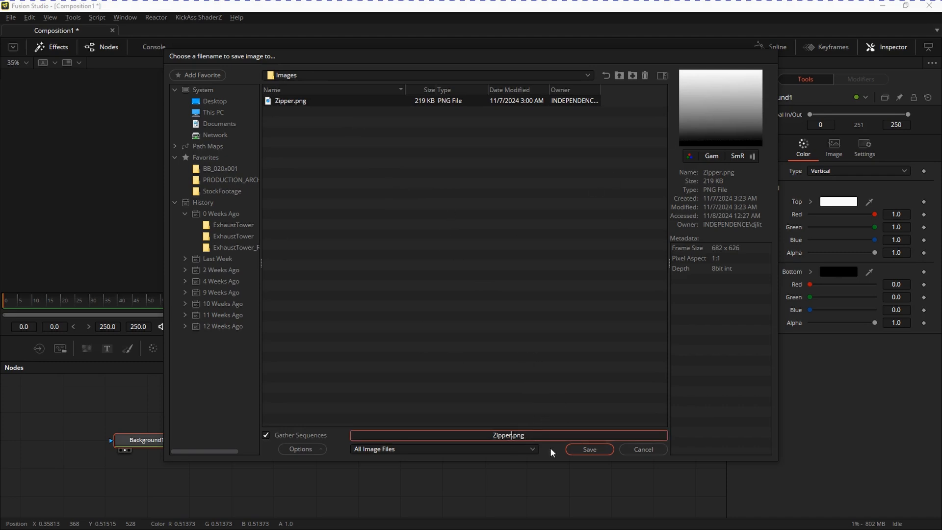
{"action": "type", "text": "_"}
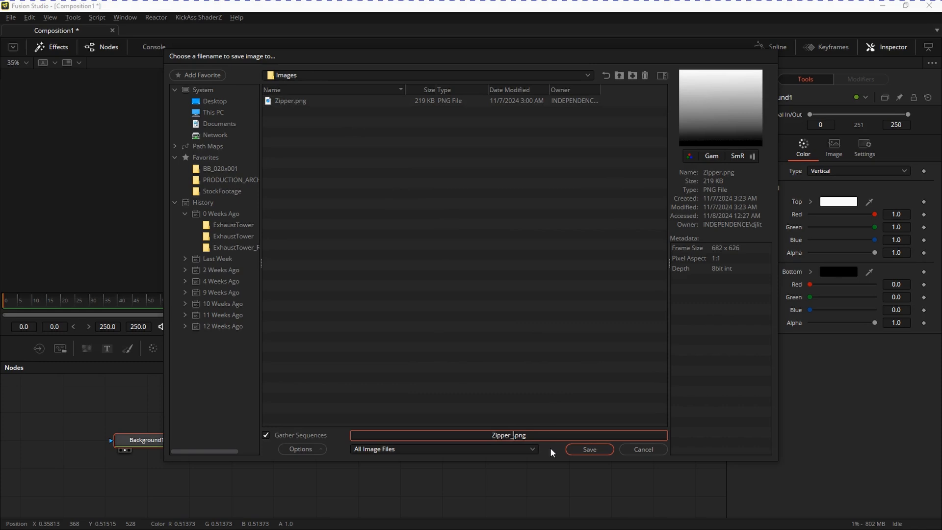
{"action": "type", "text": "Err"}
{"action": "key", "text": "BackSpace"}
{"action": "key", "text": "BackSpace"}
{"action": "type", "text": "ffect"}
{"action": "key", "text": "Return"}
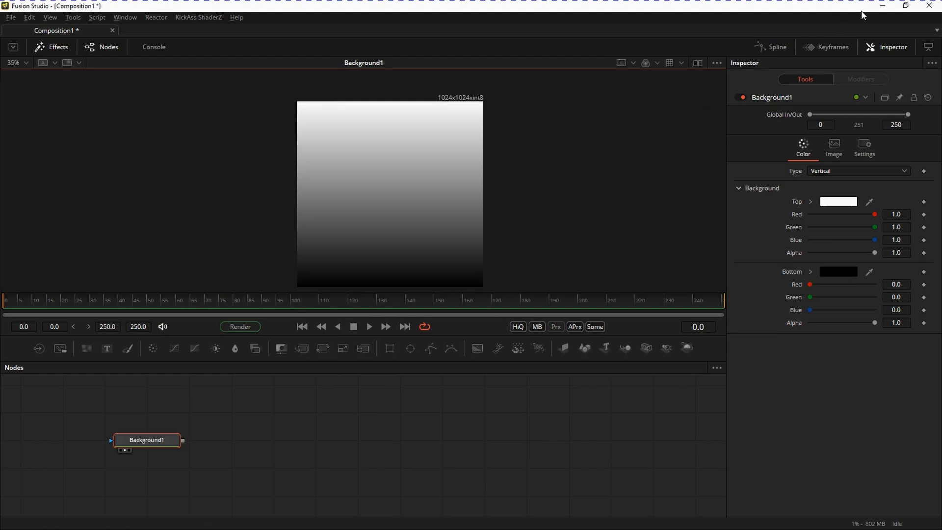
Switch to LightWave Layout, open Modeler from it and display the JustAZipper object.
{"action": "left_click", "coordinate": [882, 5]}
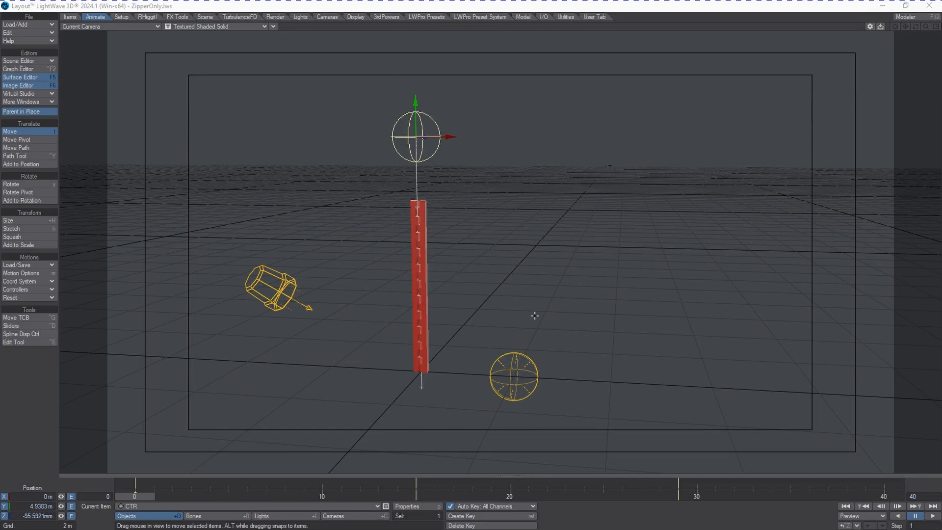
{"action": "left_click", "coordinate": [904, 19]}
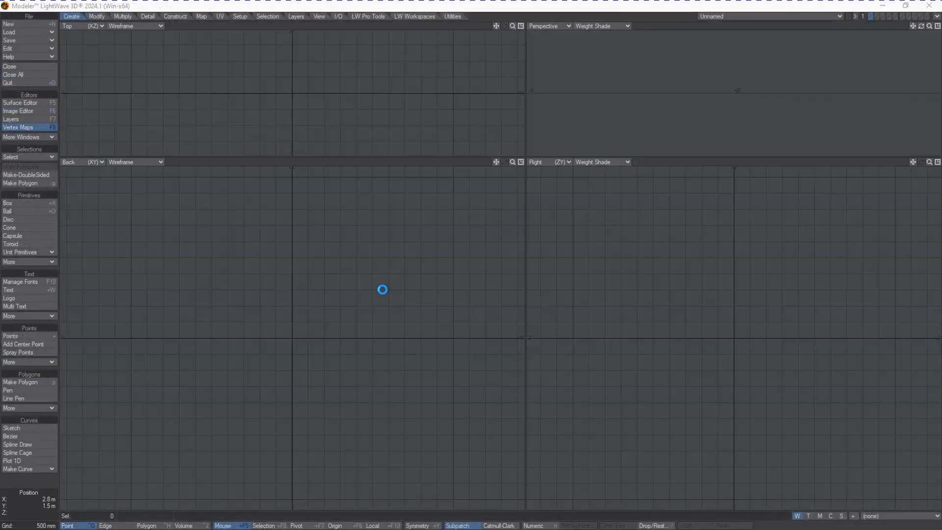
{"action": "left_click", "coordinate": [749, 16]}
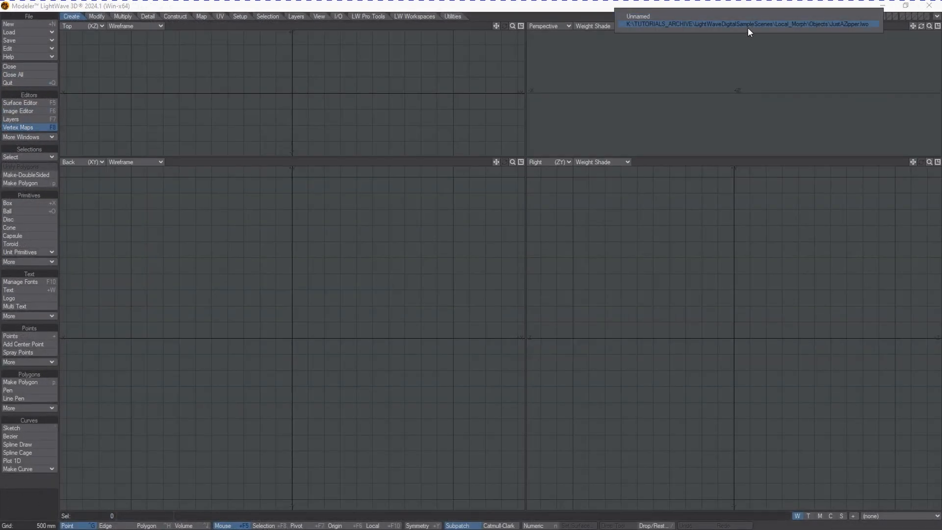
{"action": "left_click", "coordinate": [747, 25]}
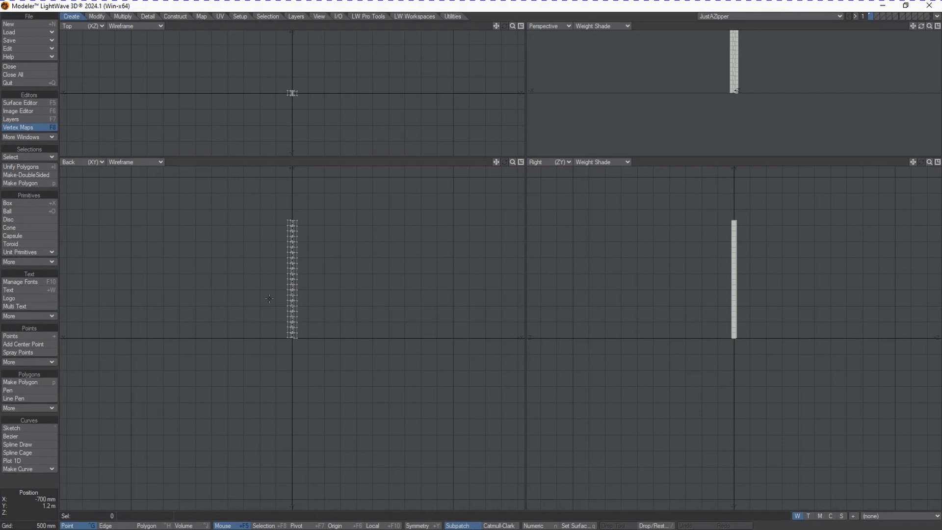
Display the zipper object's relative morph map named Morph to examine its opened shape.
{"action": "left_click_drag", "start_coordinate": [499, 163], "coordinate": [509, 161]}
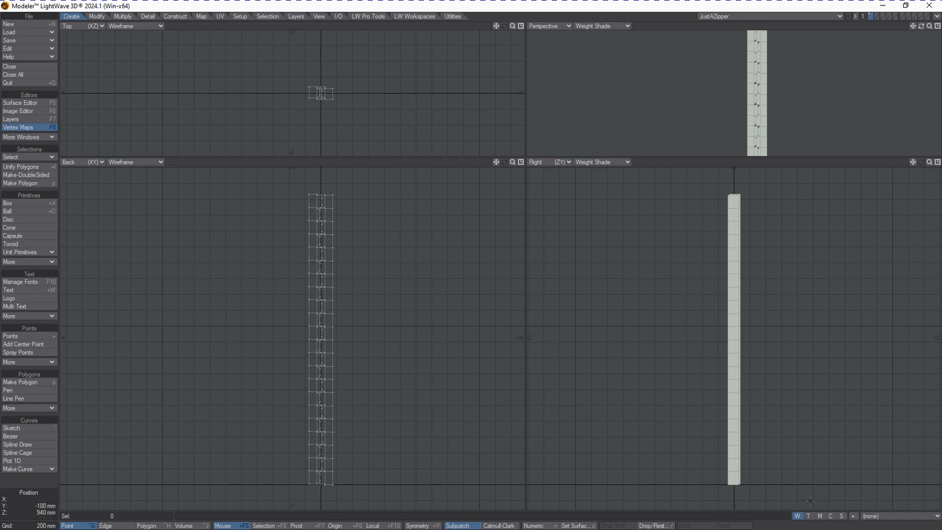
{"action": "left_click", "coordinate": [819, 515]}
{"action": "left_click", "coordinate": [896, 516]}
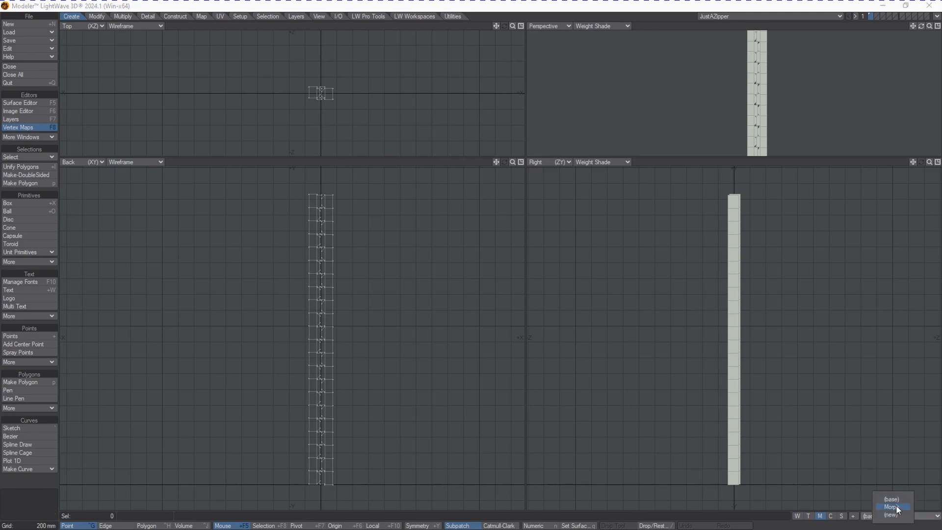
{"action": "left_click", "coordinate": [897, 506]}
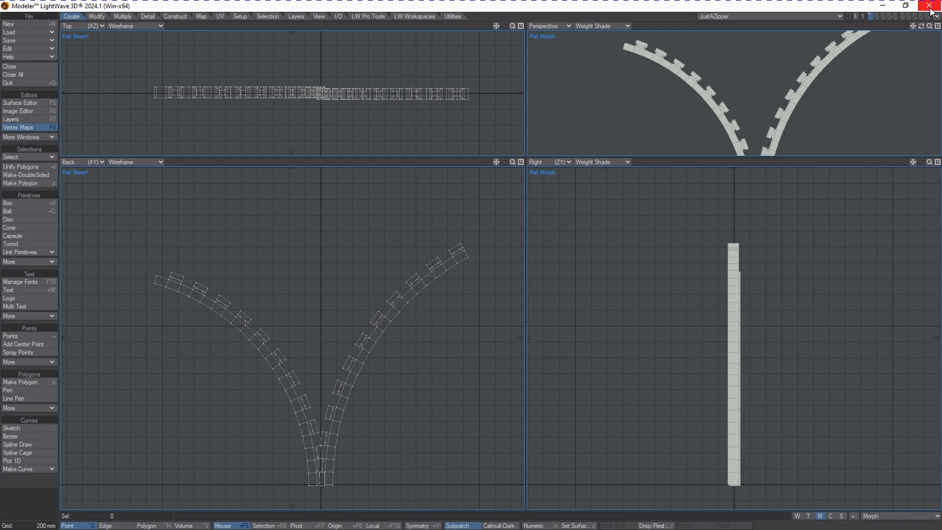
Return to Layout and replace the scene image Zipper.png with Zipper_Effect.png in the Image Editor.
{"action": "left_click", "coordinate": [881, 5]}
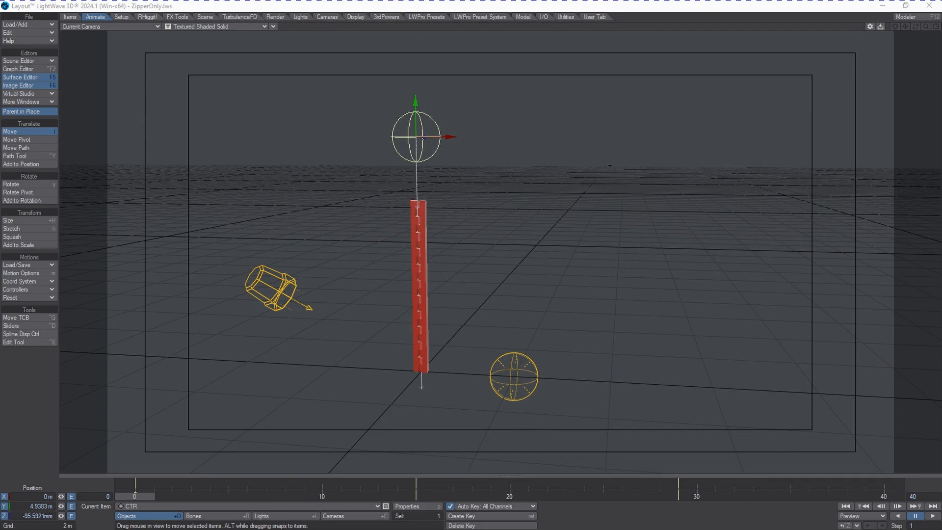
{"action": "key", "text": "F6"}
{"action": "left_click_drag", "start_coordinate": [314, 86], "coordinate": [758, 69]}
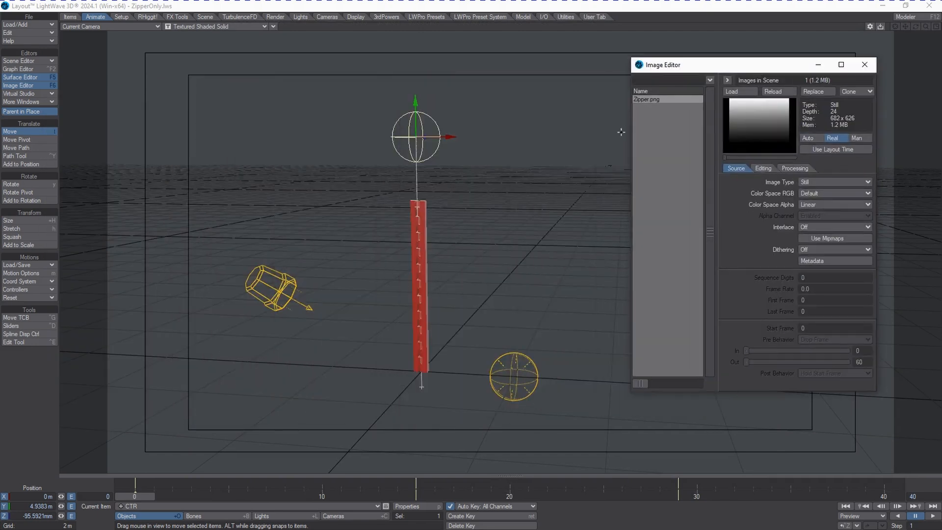
{"action": "left_click", "coordinate": [810, 92]}
{"action": "left_click", "coordinate": [650, 155]}
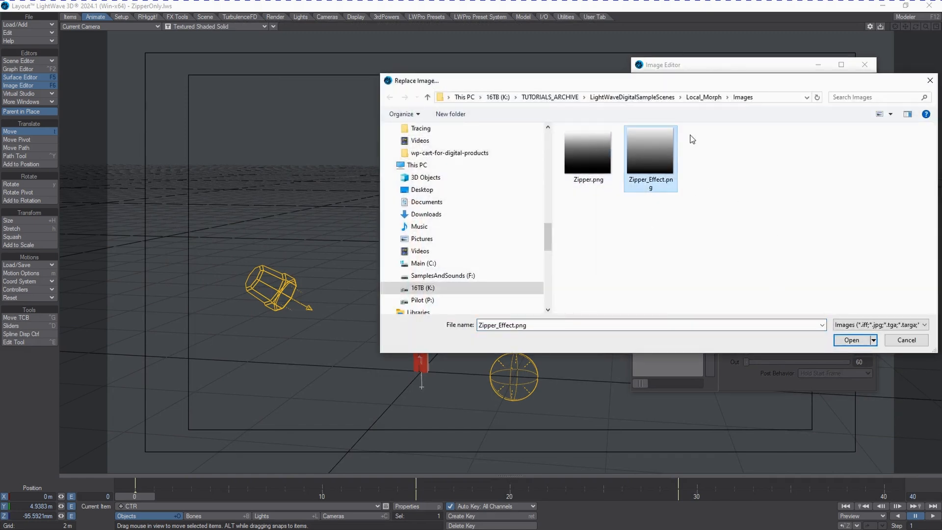
{"action": "left_click", "coordinate": [849, 339]}
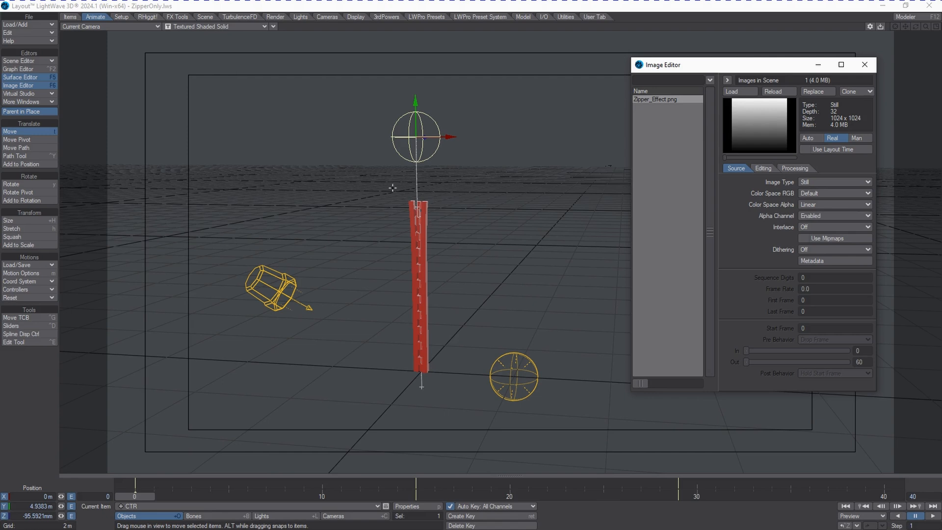
Try Linear as the RGB color space of Zipper_Effect.png and set it to sRGB instead.
{"action": "left_click_drag", "start_coordinate": [725, 71], "coordinate": [689, 69]}
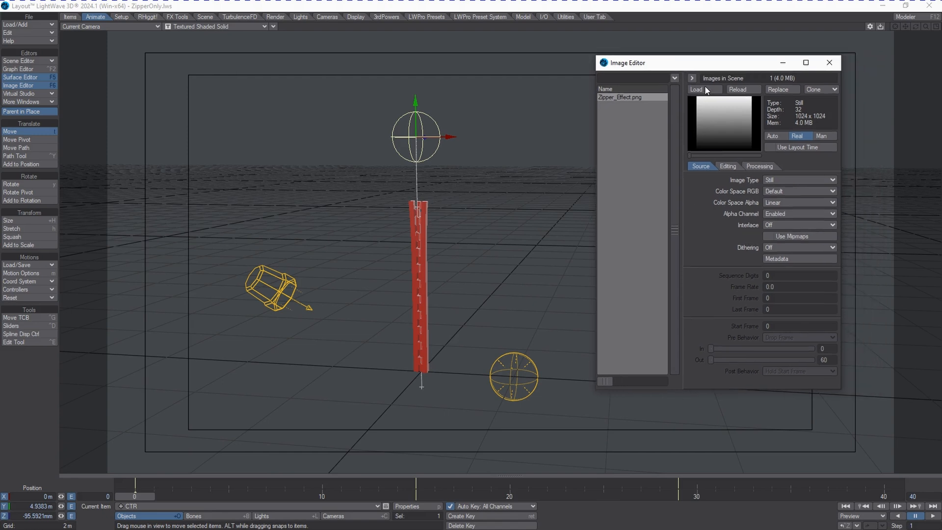
{"action": "left_click", "coordinate": [780, 192]}
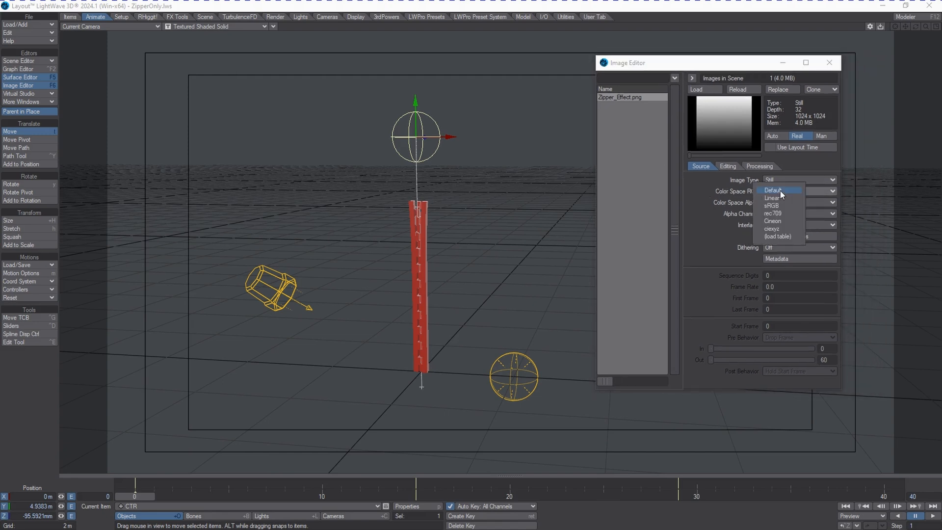
{"action": "left_click", "coordinate": [775, 198]}
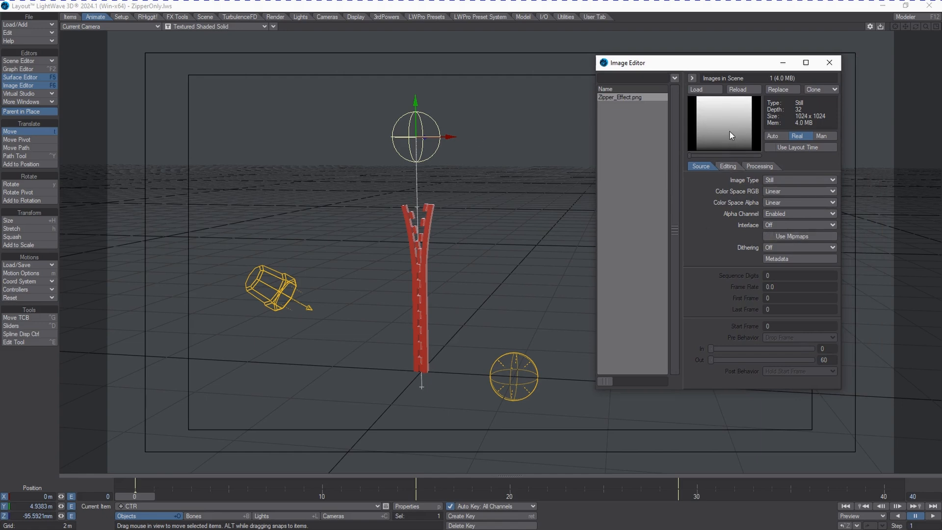
{"action": "left_click", "coordinate": [783, 194]}
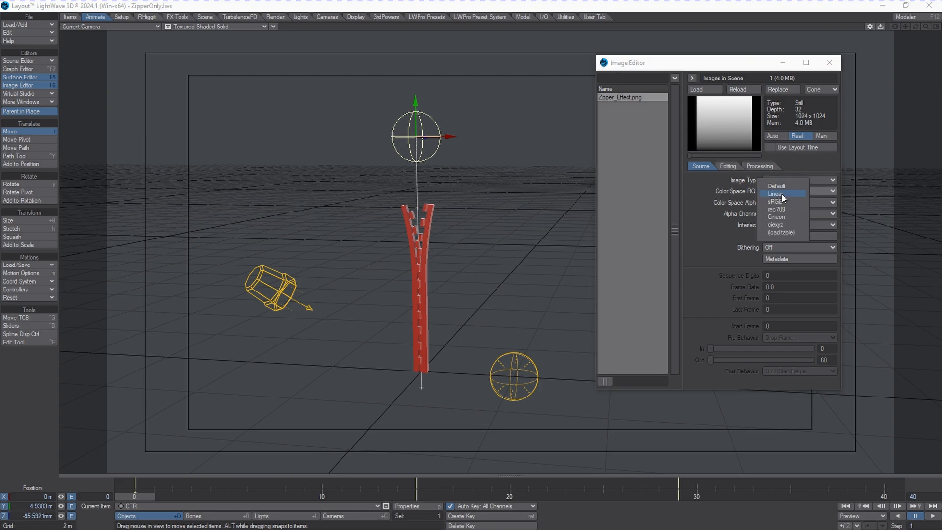
{"action": "left_click", "coordinate": [783, 200]}
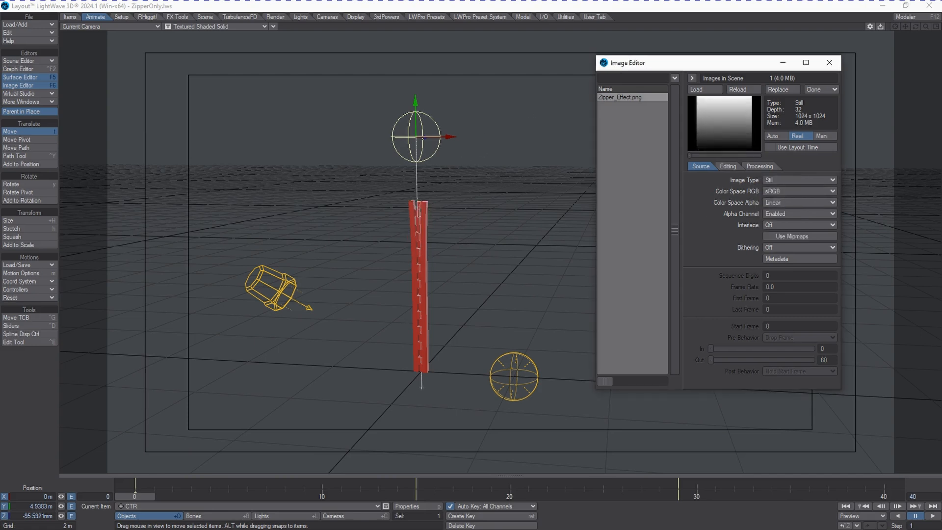
Select the JustAZipper object, open its properties, and toggle Nodal Displacement off and back on to compare the zipper shape.
{"action": "left_click", "coordinate": [346, 506]}
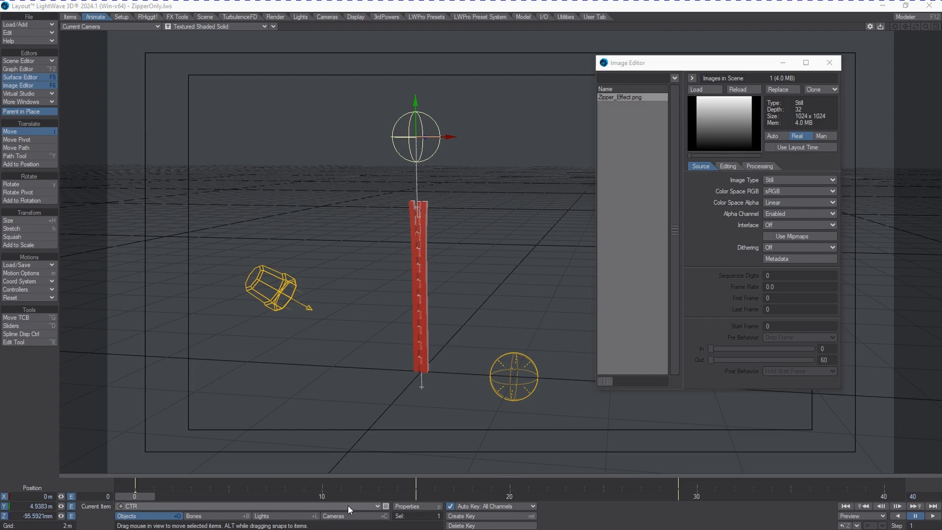
{"action": "left_click", "coordinate": [420, 505]}
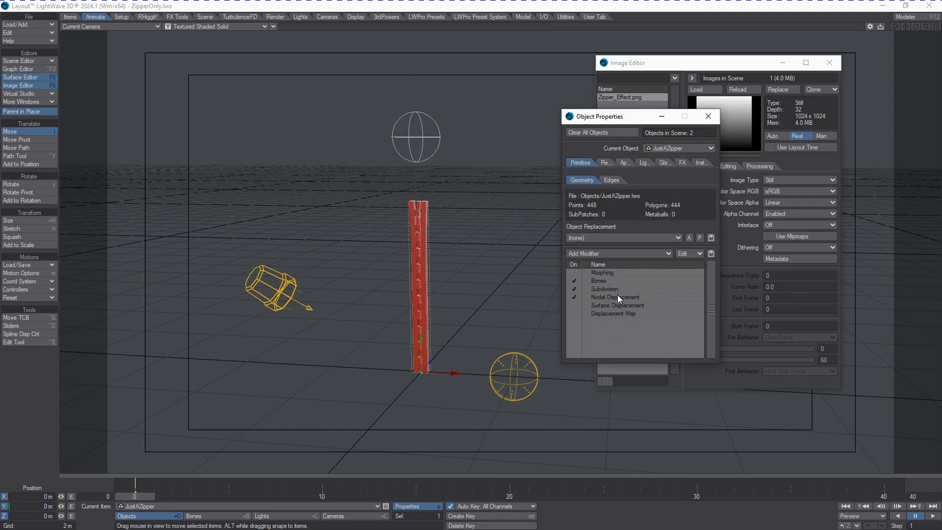
{"action": "left_click", "coordinate": [573, 298]}
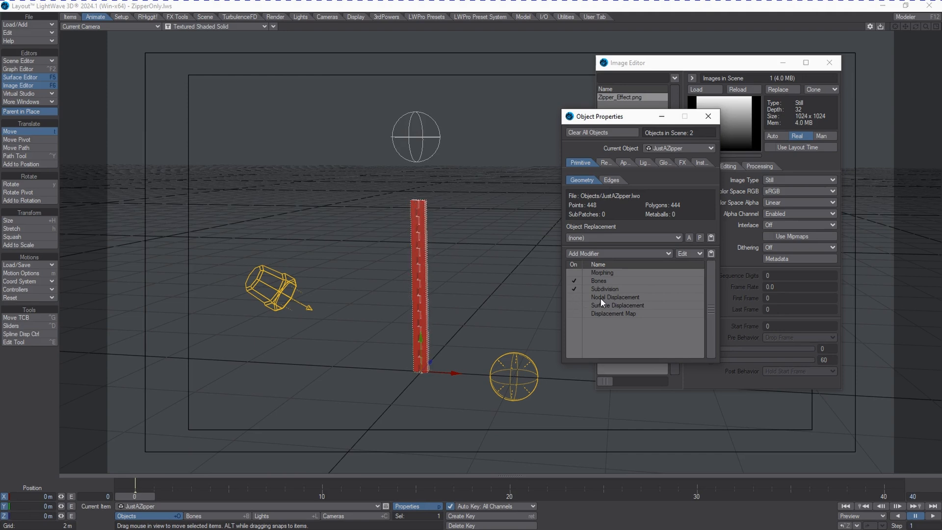
{"action": "left_click", "coordinate": [573, 301]}
Open the zipper's displacement node graph and check which item the existing Item Info node references.
{"action": "left_click", "coordinate": [600, 298]}
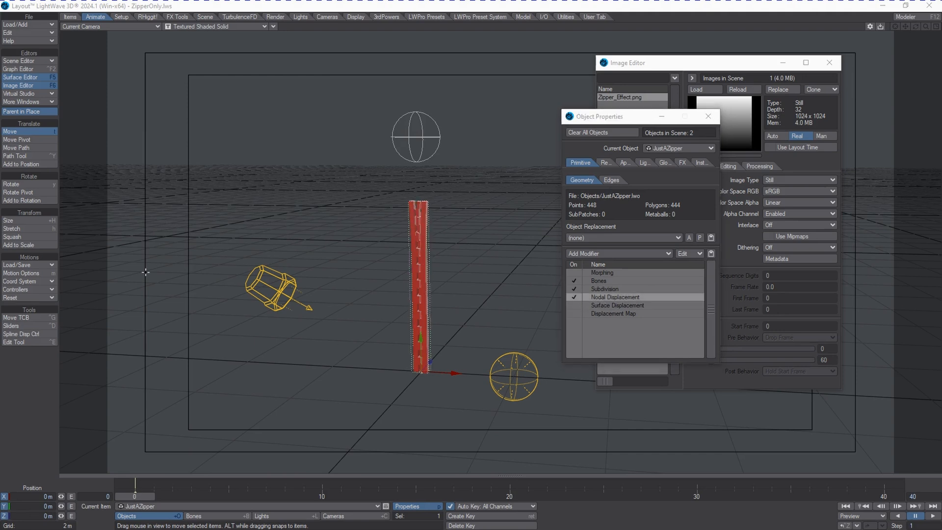
{"action": "left_click_drag", "start_coordinate": [0, 137], "coordinate": [516, 123]}
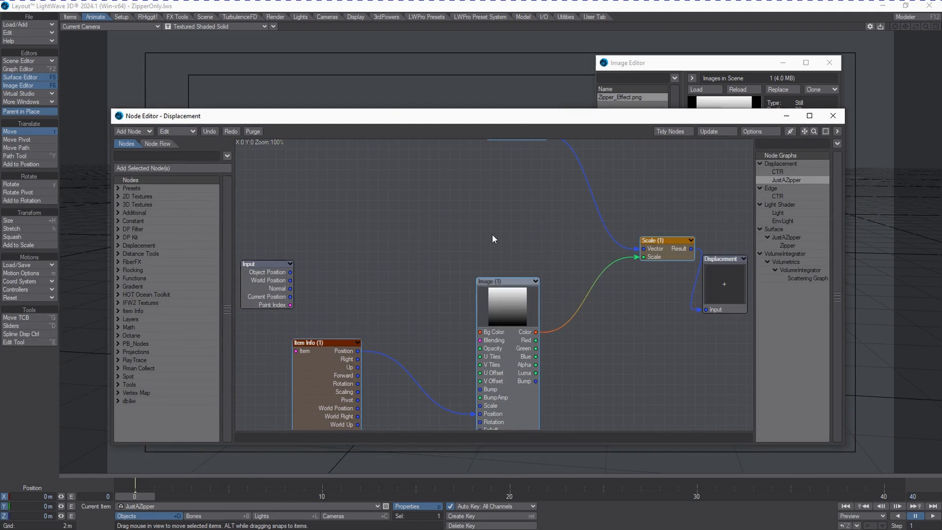
{"action": "middle_click_drag", "start_coordinate": [492, 234], "coordinate": [483, 256]}
{"action": "middle_click_drag", "start_coordinate": [362, 363], "coordinate": [402, 314]}
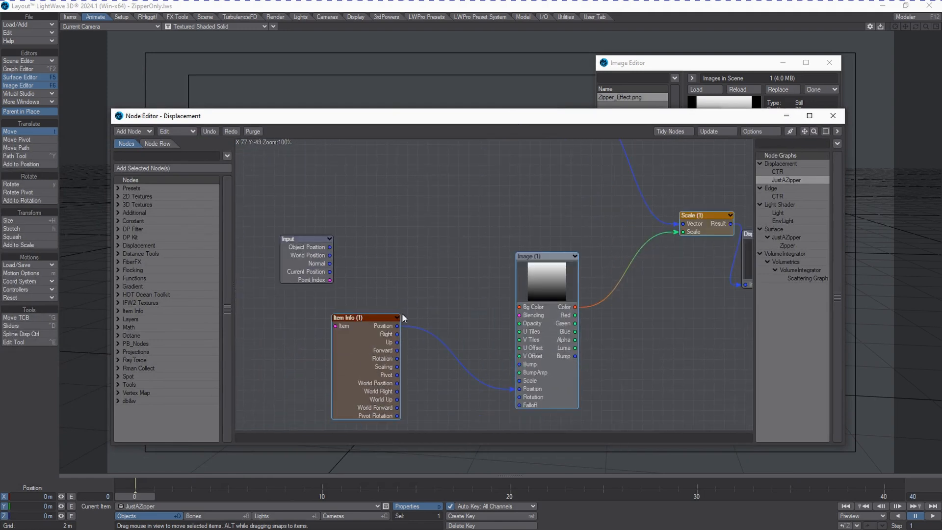
{"action": "double_click", "coordinate": [344, 367]}
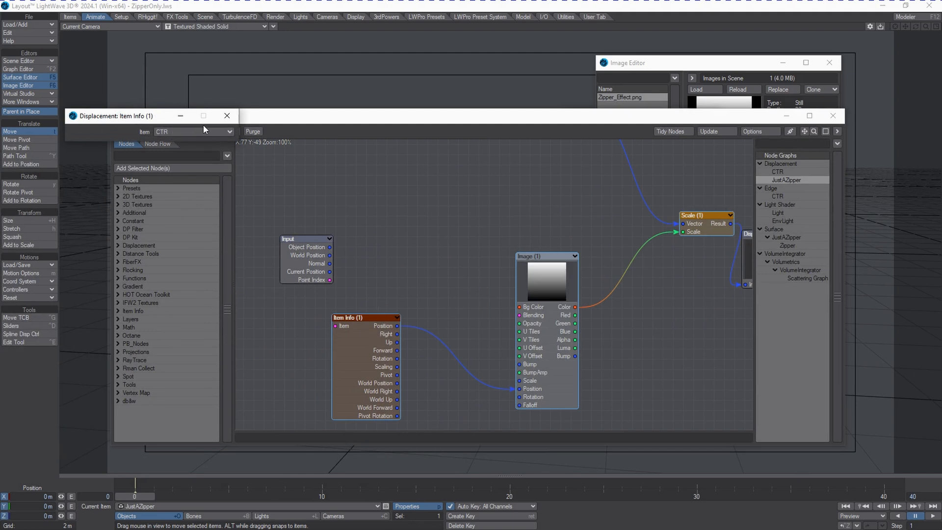
{"action": "left_click", "coordinate": [227, 116]}
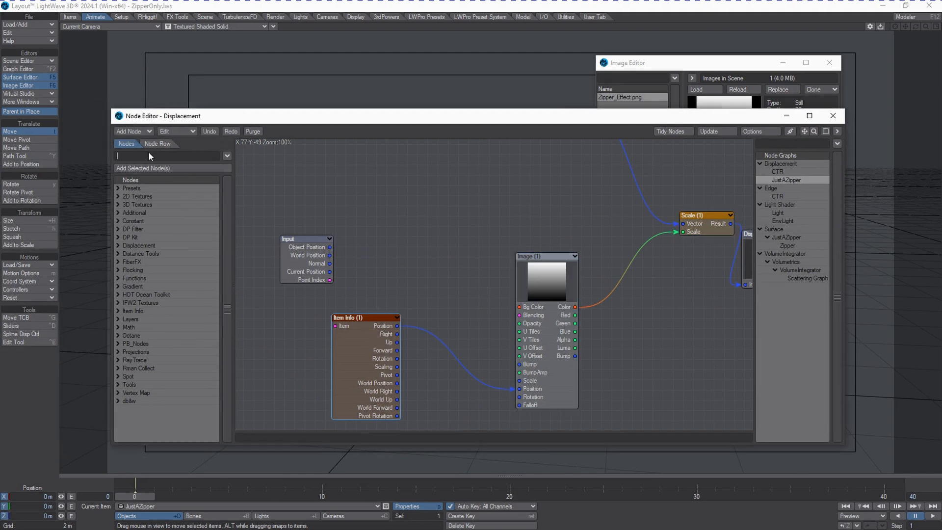
Add a second Item Info node to the displacement graph and place it above the first one.
{"action": "type", "text": "Ite"}
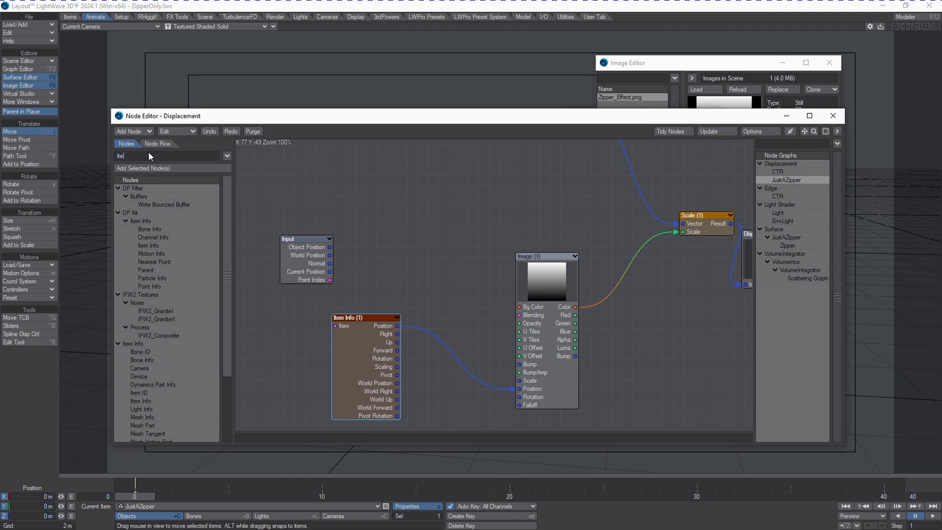
{"action": "type", "text": "m"}
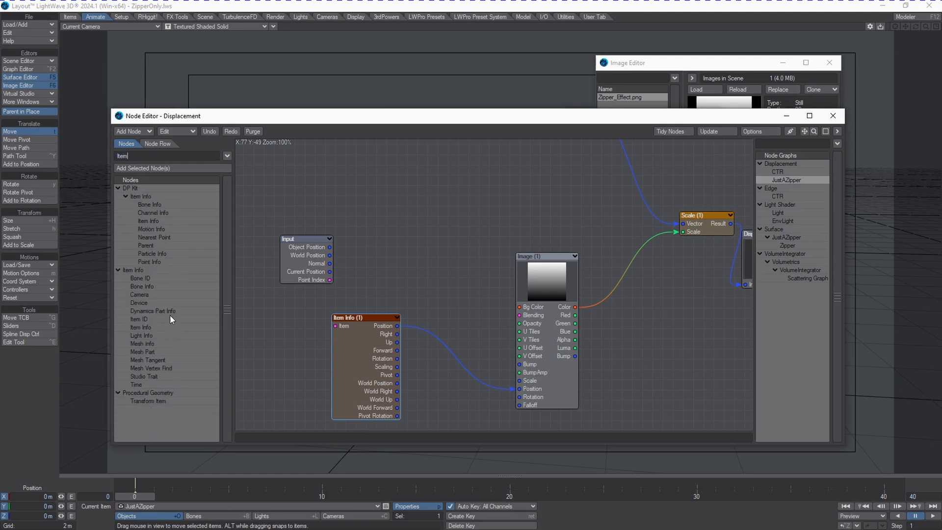
{"action": "double_click", "coordinate": [152, 328]}
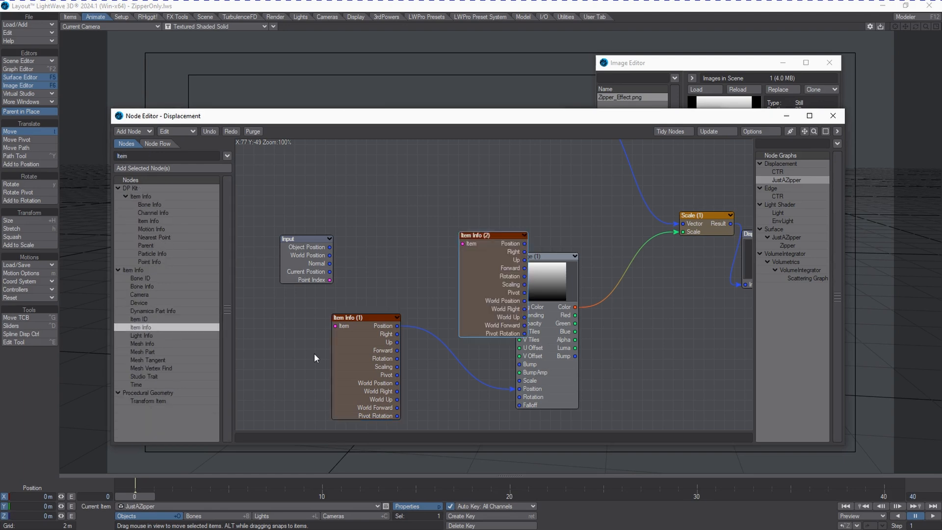
{"action": "left_click_drag", "start_coordinate": [488, 263], "coordinate": [385, 217]}
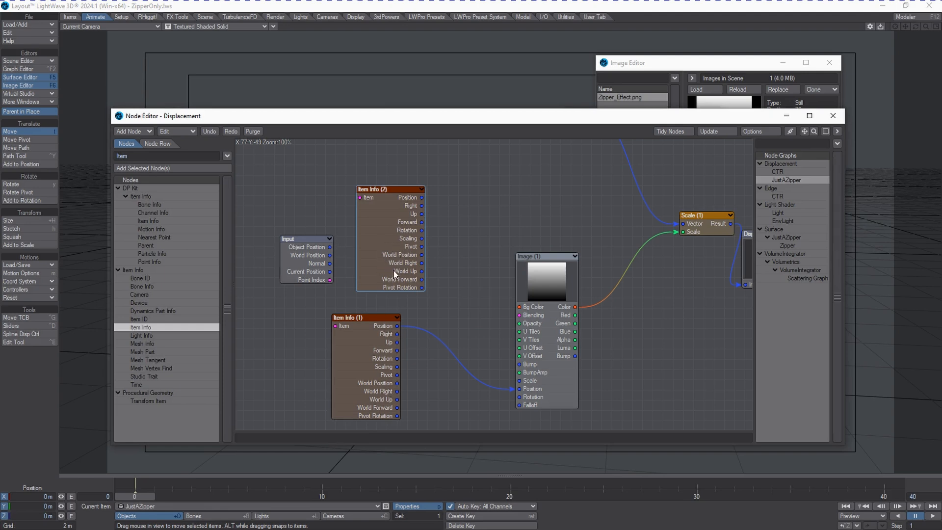
Set the new Item Info node's item to CTR and connect its Position output to the Image node's Position input.
{"action": "double_click", "coordinate": [393, 211]}
{"action": "left_click", "coordinate": [175, 132]}
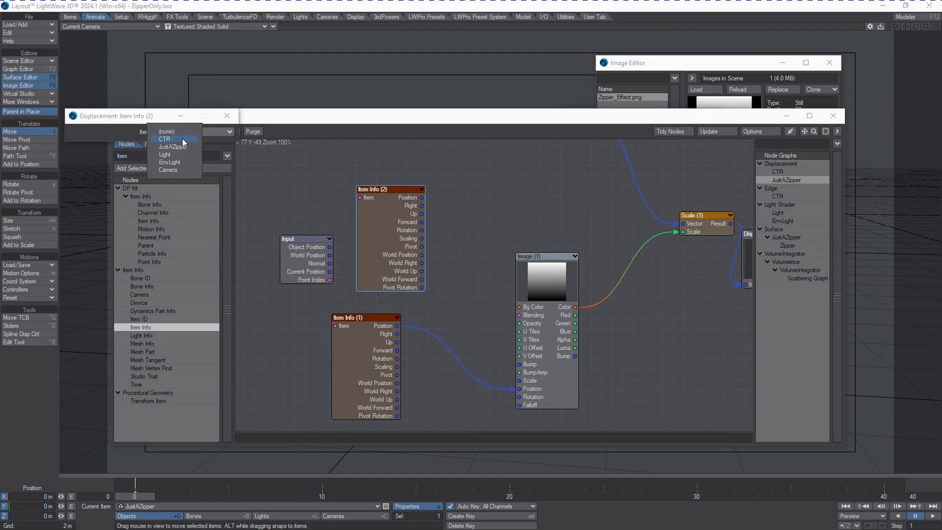
{"action": "left_click", "coordinate": [182, 139]}
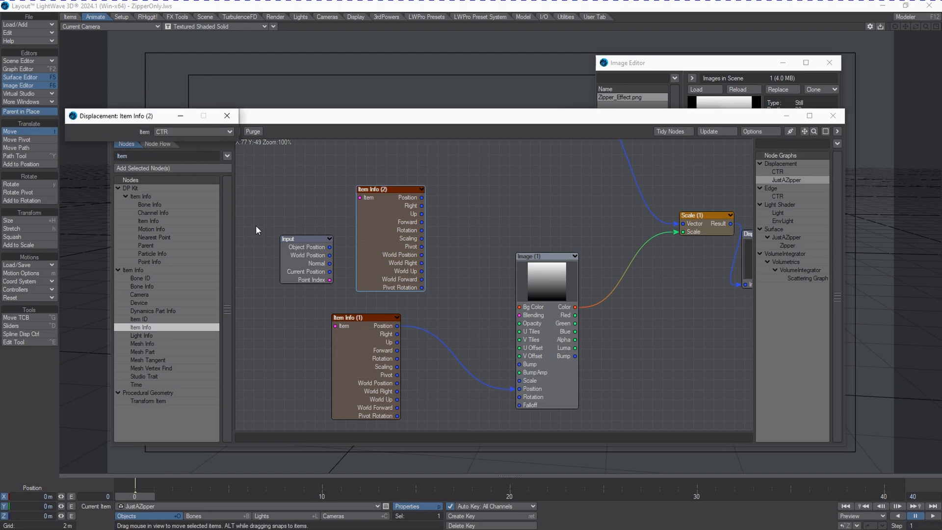
{"action": "left_click", "coordinate": [225, 117]}
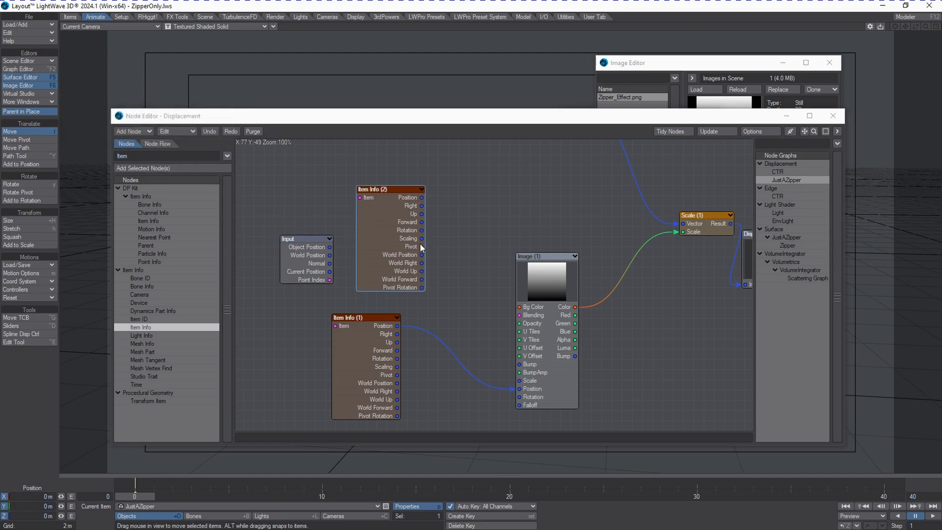
{"action": "left_click_drag", "start_coordinate": [421, 197], "coordinate": [531, 388]}
Examine the Image node's image, tiling, mapping axis, world coordinates and scale settings.
{"action": "left_click", "coordinate": [535, 276]}
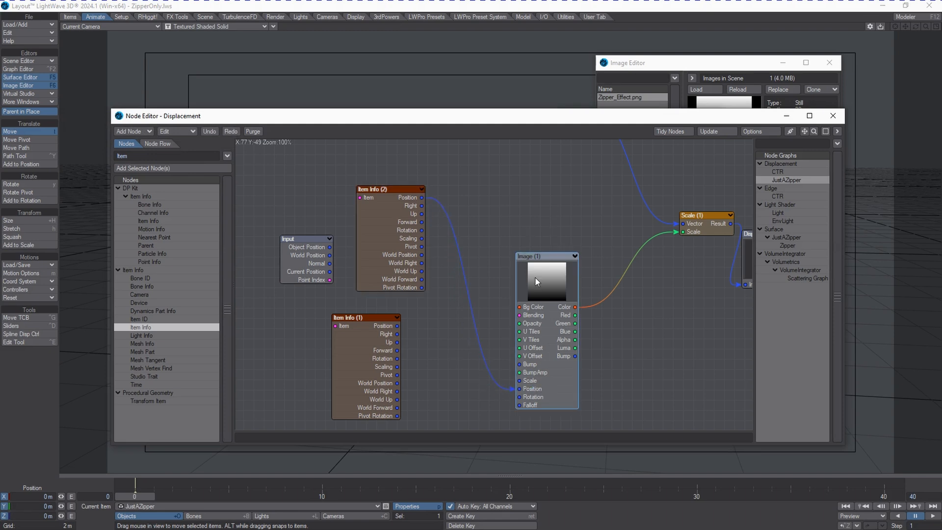
{"action": "double_click", "coordinate": [534, 277]}
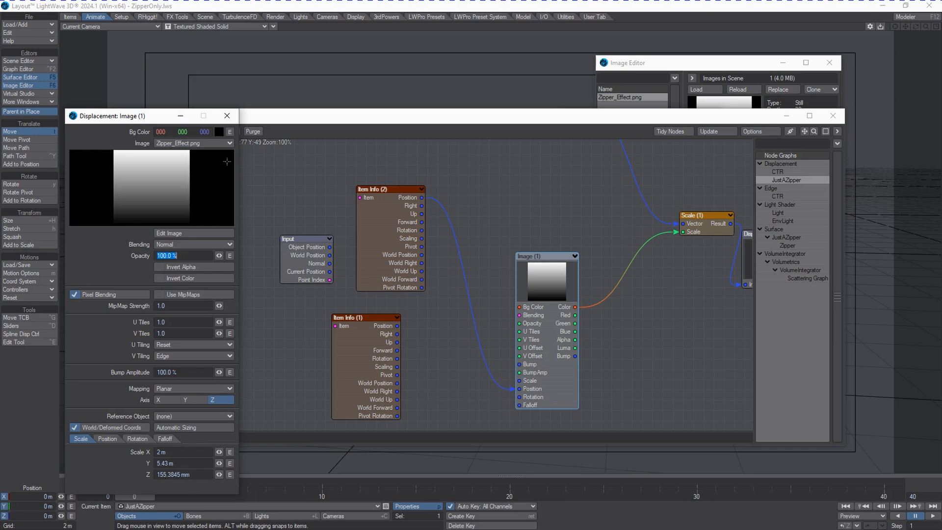
{"action": "left_click", "coordinate": [227, 117]}
Rearrange the graph so the Morph Map node sits just above the Image node.
{"action": "left_click_drag", "start_coordinate": [539, 245], "coordinate": [415, 277]}
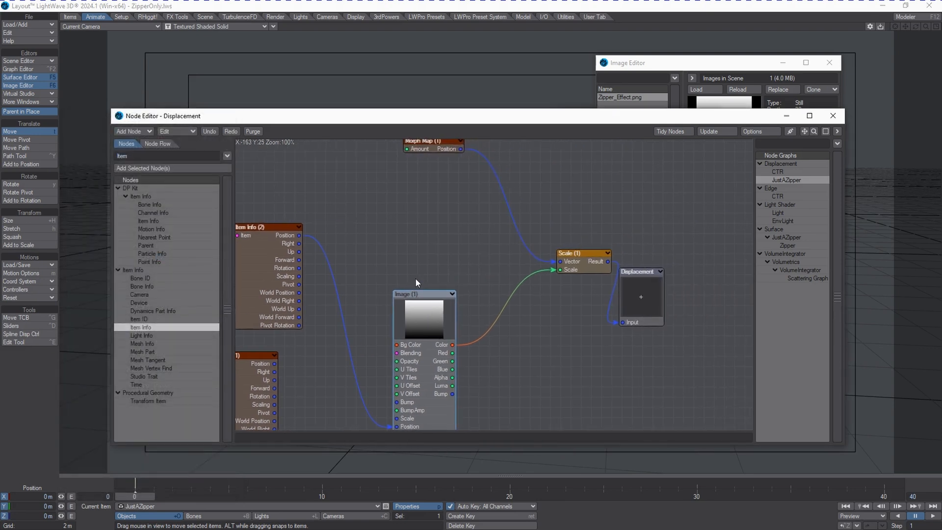
{"action": "left_click_drag", "start_coordinate": [432, 147], "coordinate": [415, 213]}
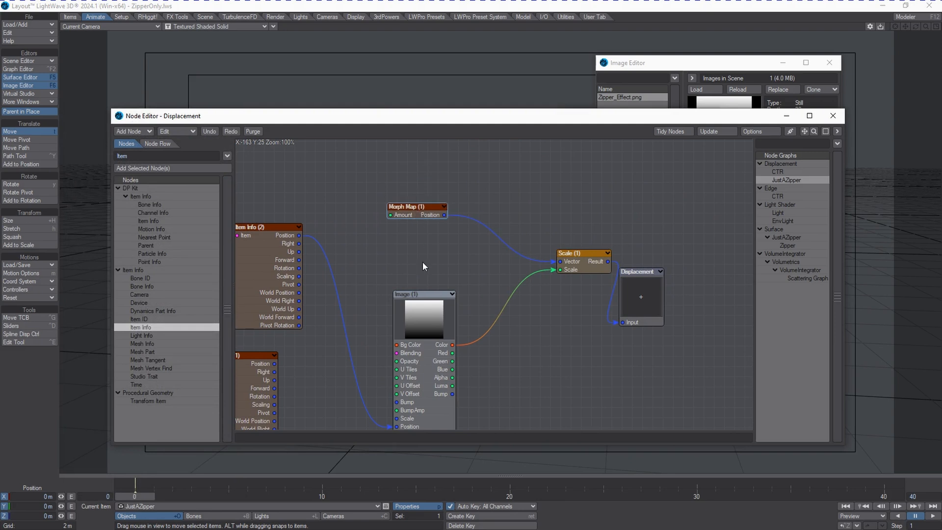
{"action": "left_click_drag", "start_coordinate": [439, 314], "coordinate": [442, 278]}
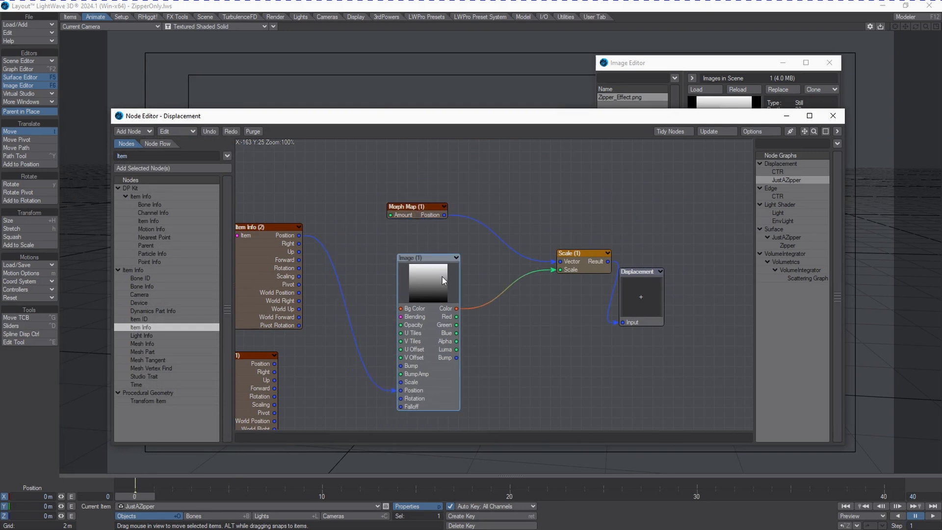
Set the Morph Map node's amount to 50%, keeping the Relative type and the Morph vertex map.
{"action": "double_click", "coordinate": [423, 218]}
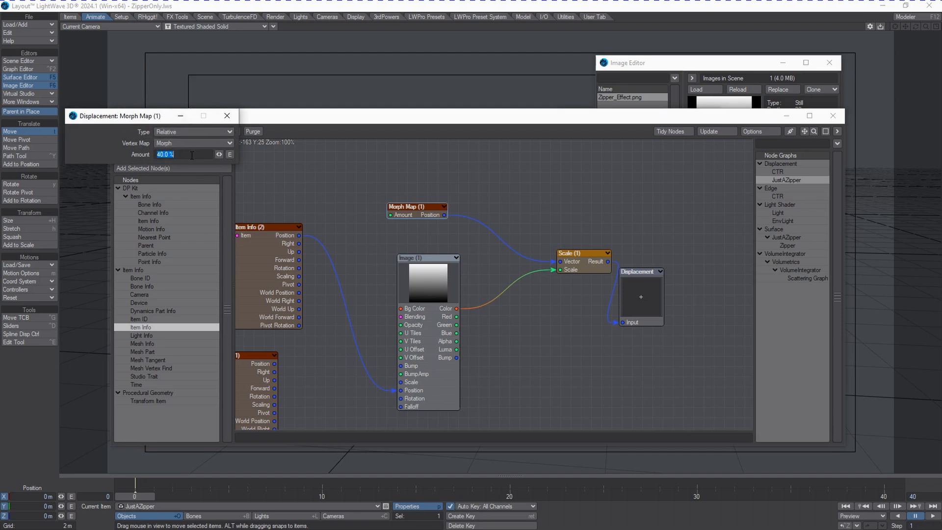
{"action": "left_click_drag", "start_coordinate": [131, 117], "coordinate": [175, 165]}
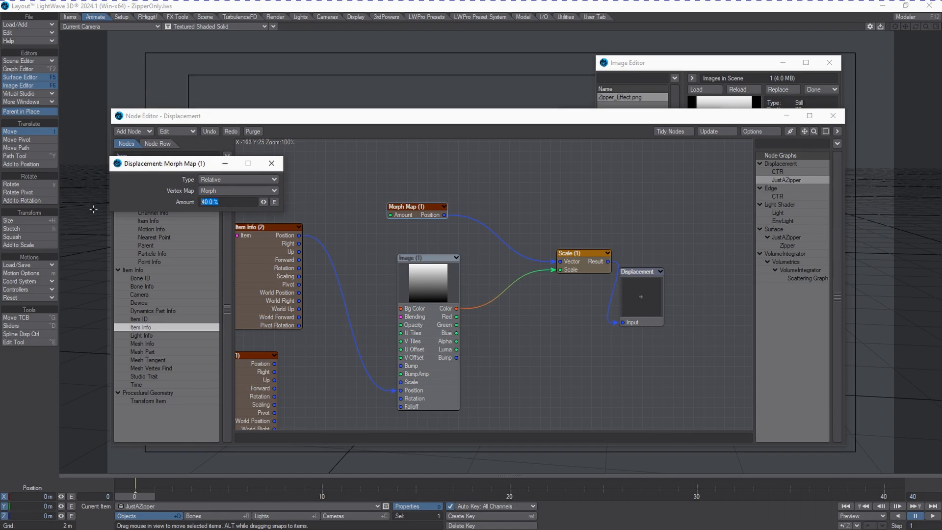
{"action": "type", "text": "50"}
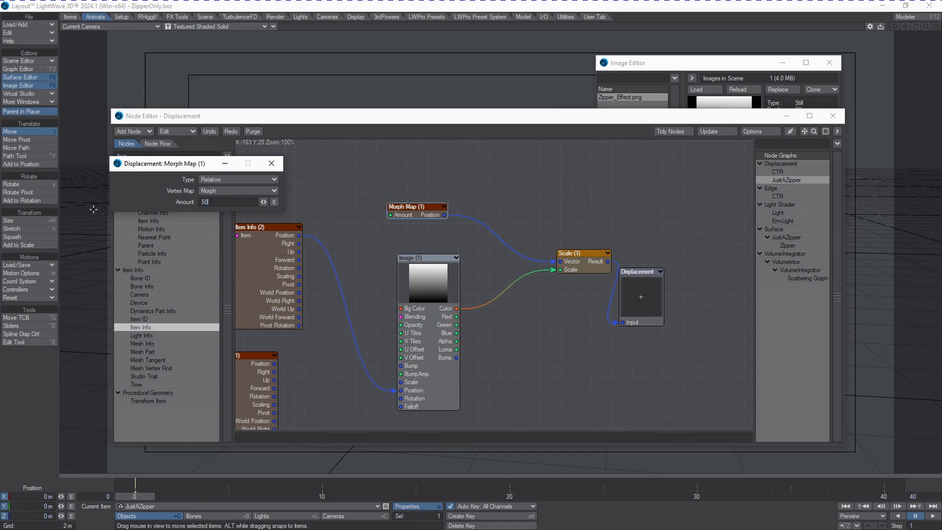
{"action": "left_click", "coordinate": [269, 163]}
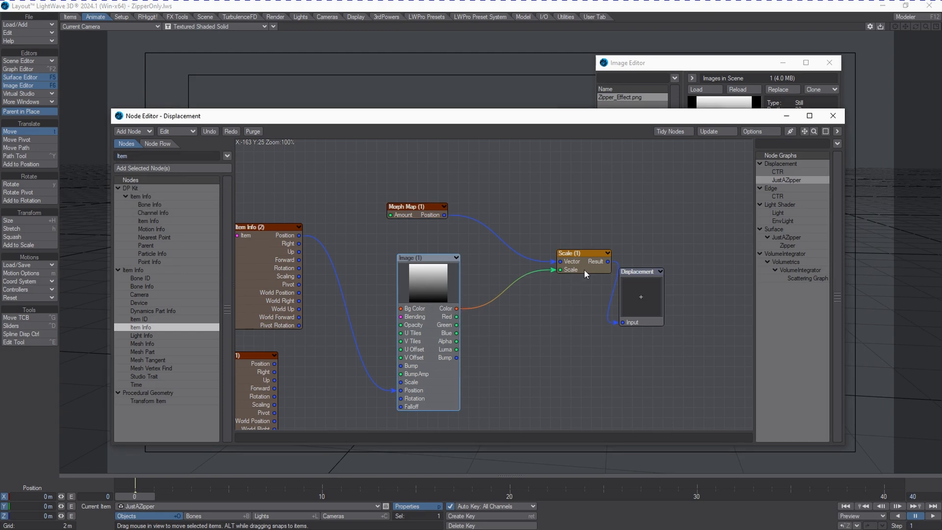
Move the Scale node away from the Displacement node and scrub the timeline to frame 5 to check the zipper's opening.
{"action": "mouse_move", "coordinate": [585, 272]}
{"action": "left_mouse_down"}
{"action": "mouse_move", "coordinate": [592, 263]}
{"action": "mouse_move", "coordinate": [577, 265]}
{"action": "left_mouse_up"}
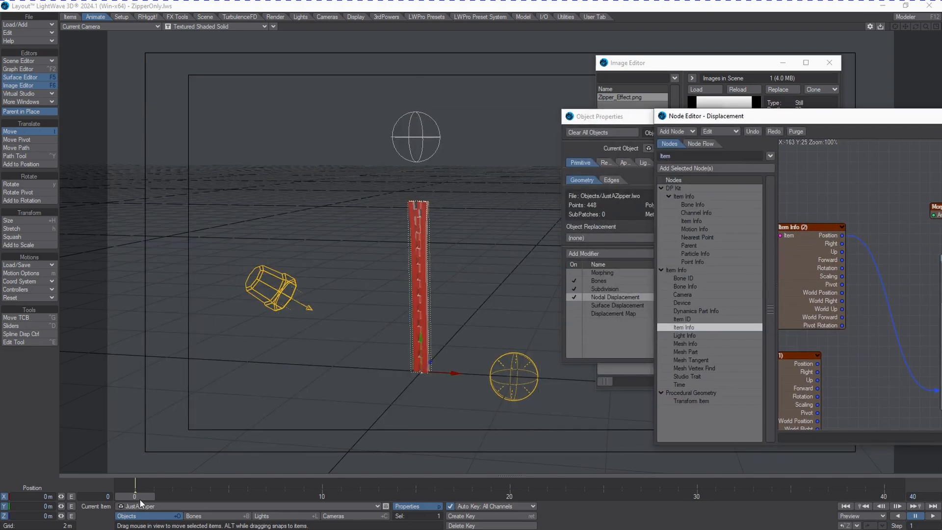
{"action": "left_click_drag", "start_coordinate": [140, 499], "coordinate": [142, 498]}
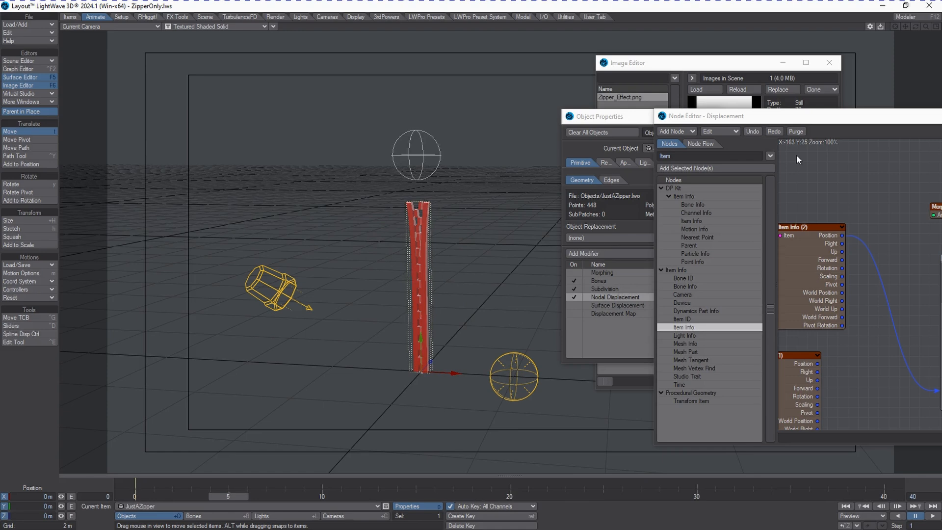
Bring the displacement graph back into view, raising the Image node toward Morph Map and the Displacement node above Scale.
{"action": "left_click_drag", "start_coordinate": [845, 125], "coordinate": [477, 123]}
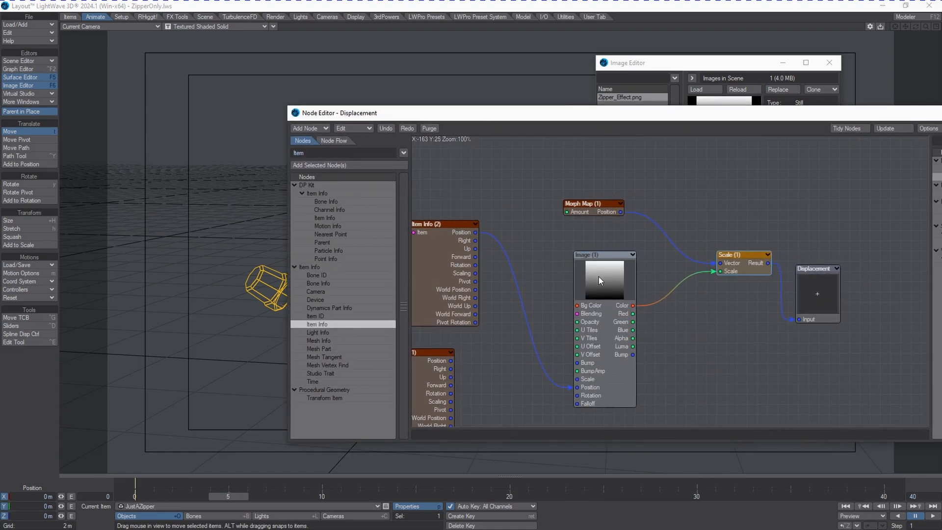
{"action": "left_click_drag", "start_coordinate": [598, 276], "coordinate": [609, 255]}
{"action": "left_click_drag", "start_coordinate": [814, 275], "coordinate": [817, 210]}
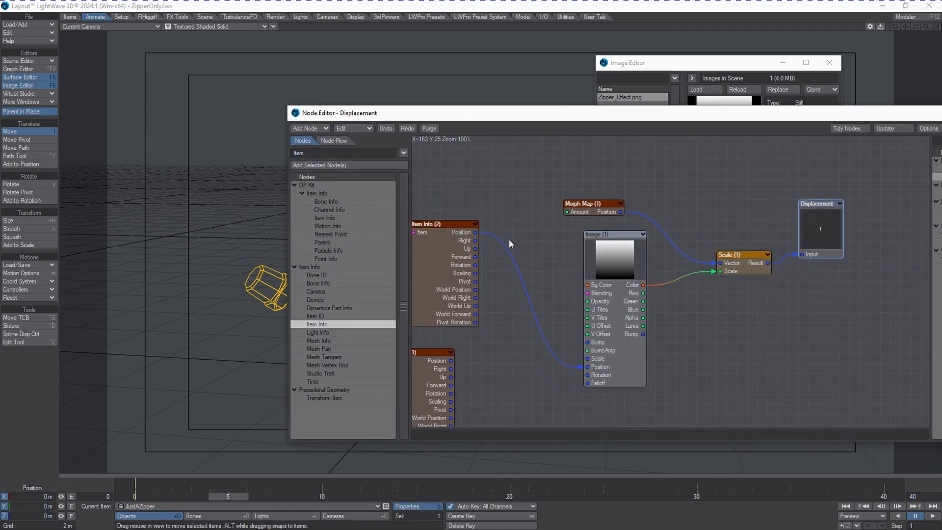
{"action": "left_click_drag", "start_coordinate": [751, 125], "coordinate": [740, 138]}
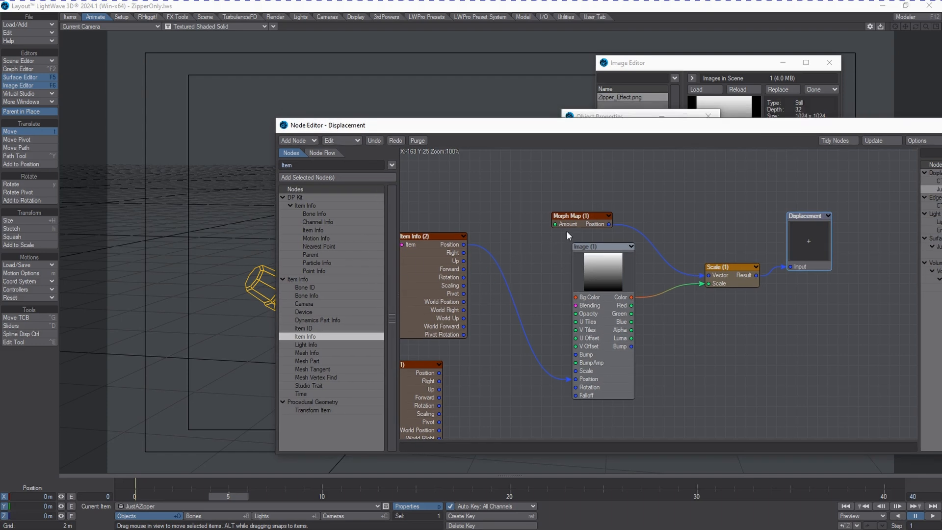
{"action": "left_click", "coordinate": [574, 217]}
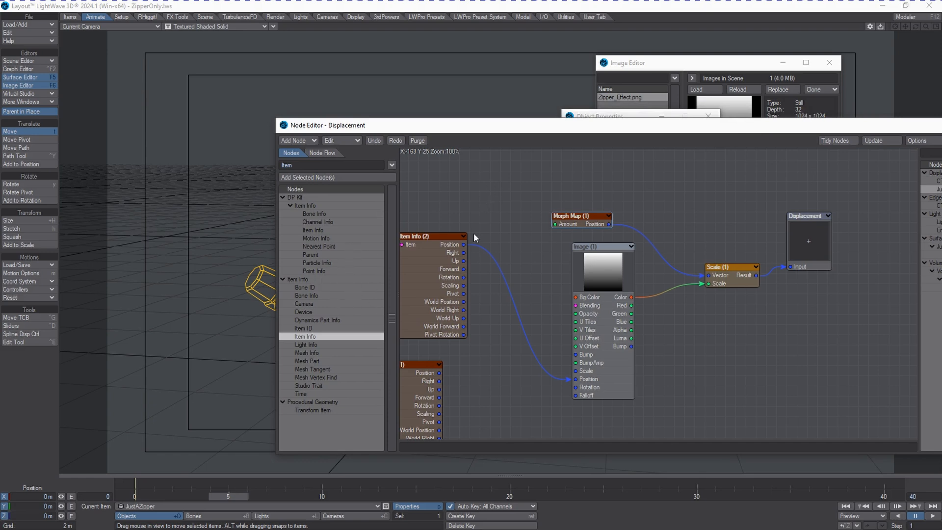
Paste a copy of the Morph Map node and place it just above the original in the displacement graph.
{"action": "left_click", "coordinate": [544, 183]}
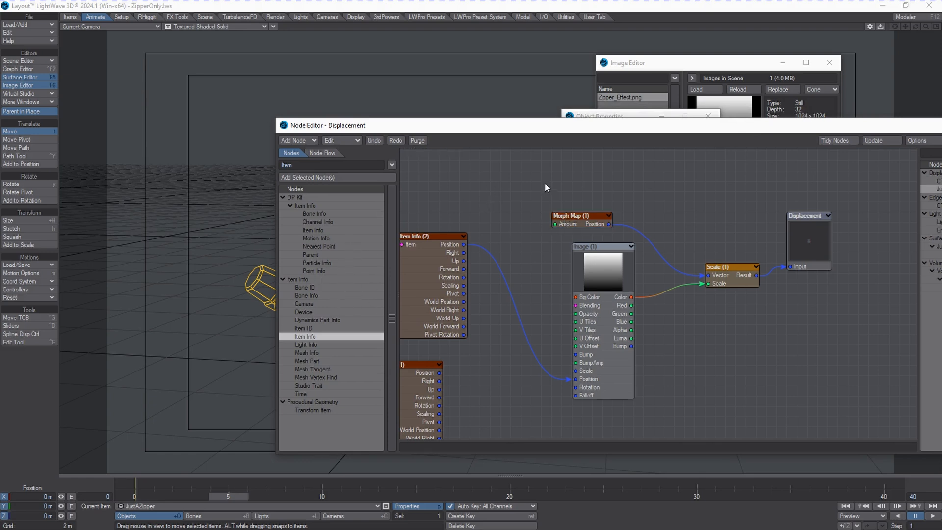
{"action": "key", "text": "ctrl+v"}
{"action": "left_click_drag", "start_coordinate": [657, 290], "coordinate": [571, 195]}
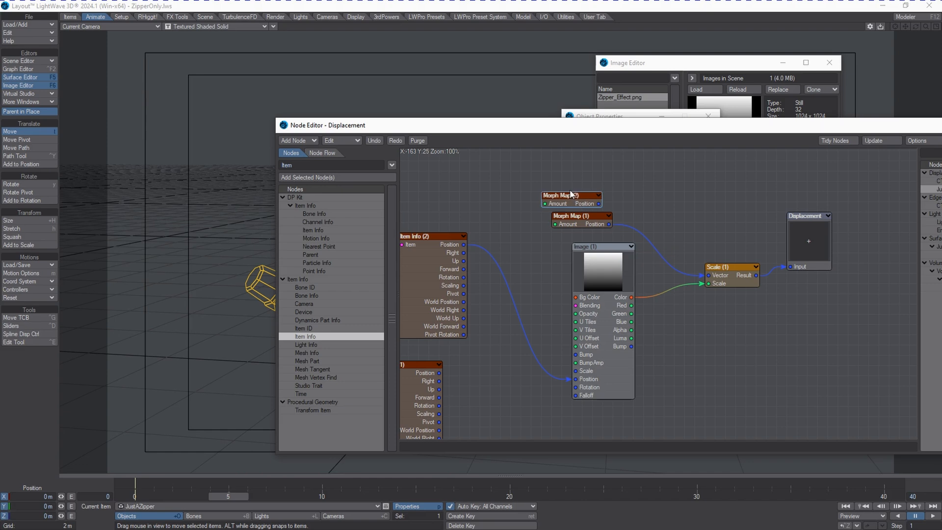
Review the vertex map choices in the copied Morph Map node's settings, keeping Morph selected, and close the settings.
{"action": "double_click", "coordinate": [571, 195]}
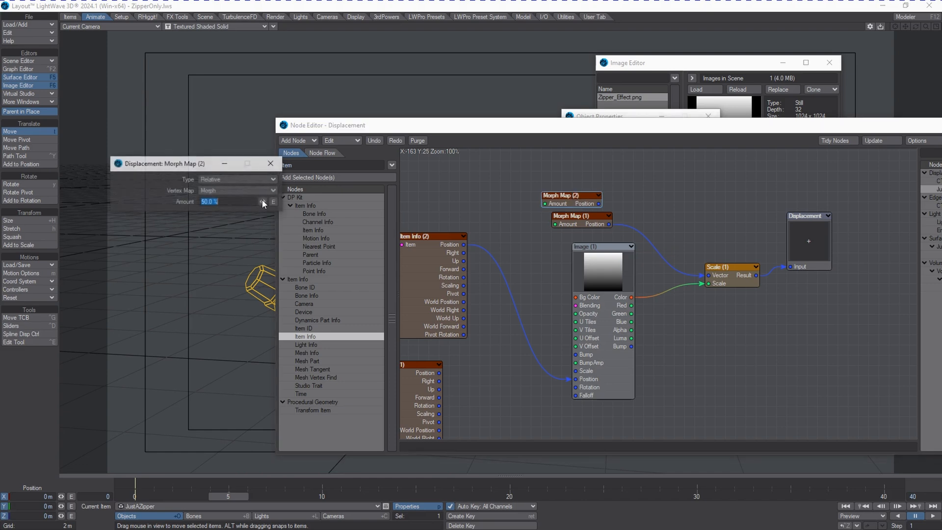
{"action": "left_click", "coordinate": [222, 190]}
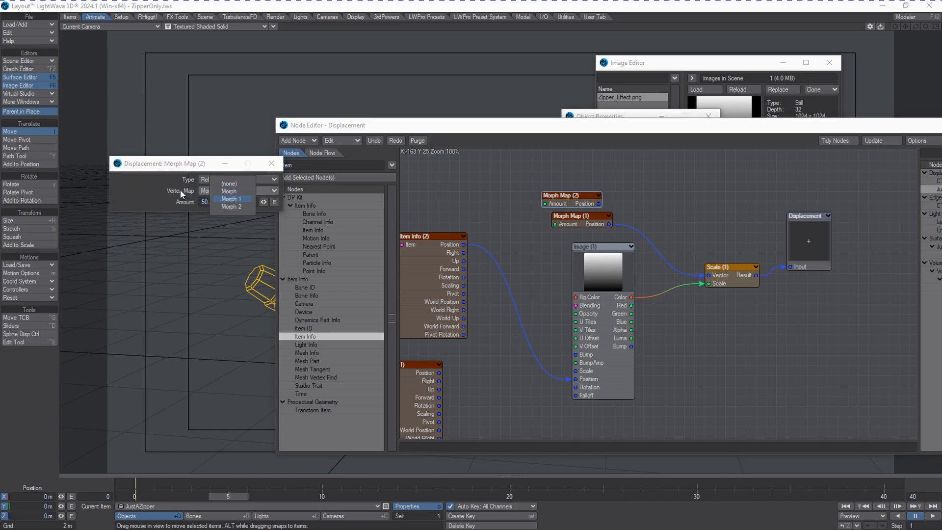
{"action": "left_click", "coordinate": [129, 178]}
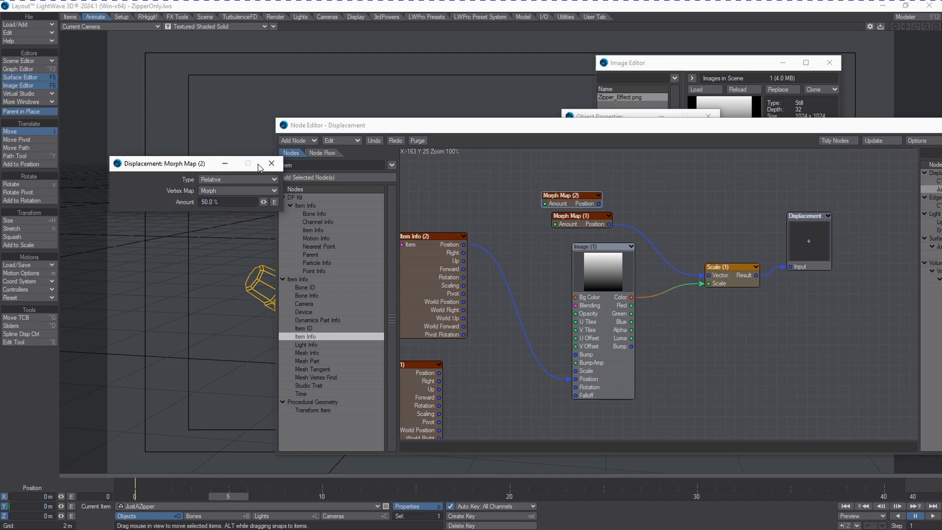
{"action": "left_click", "coordinate": [242, 192]}
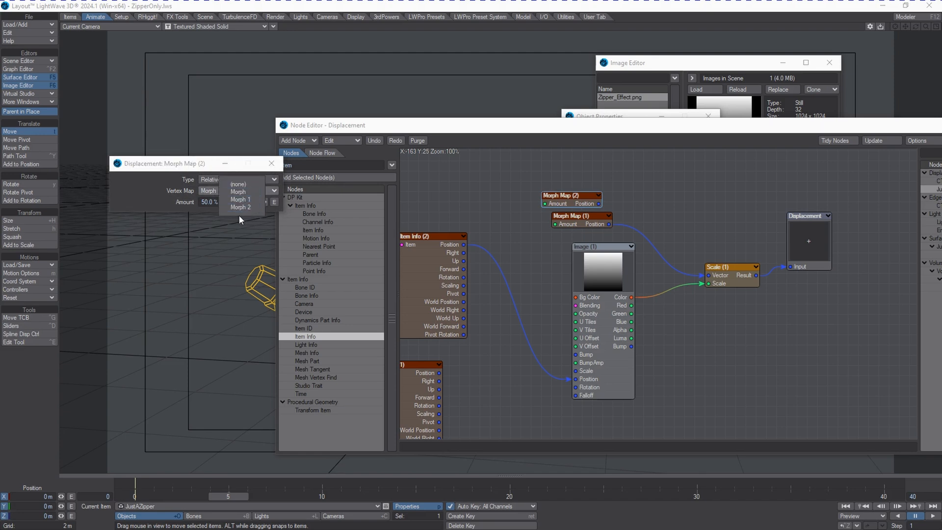
{"action": "left_click", "coordinate": [165, 190]}
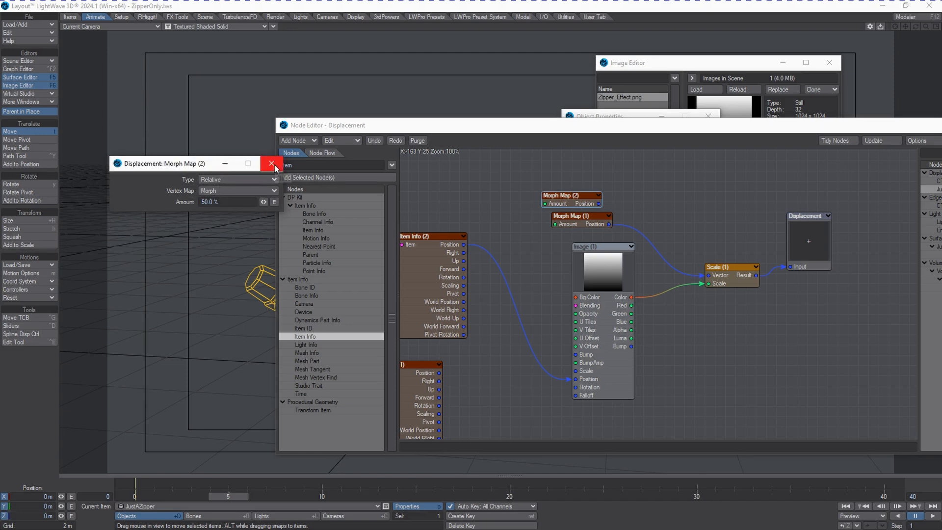
{"action": "left_click", "coordinate": [271, 164]}
Insert a vector Add node that sums both Morph Map positions and feeds its result into the Scale node's Vector input.
{"action": "left_click_drag", "start_coordinate": [591, 204], "coordinate": [590, 193]}
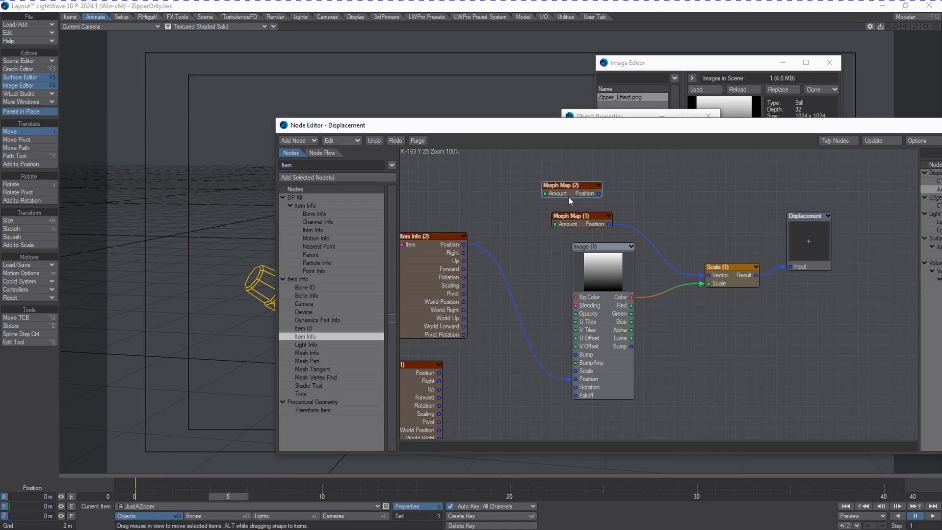
{"action": "type", "text": "add"}
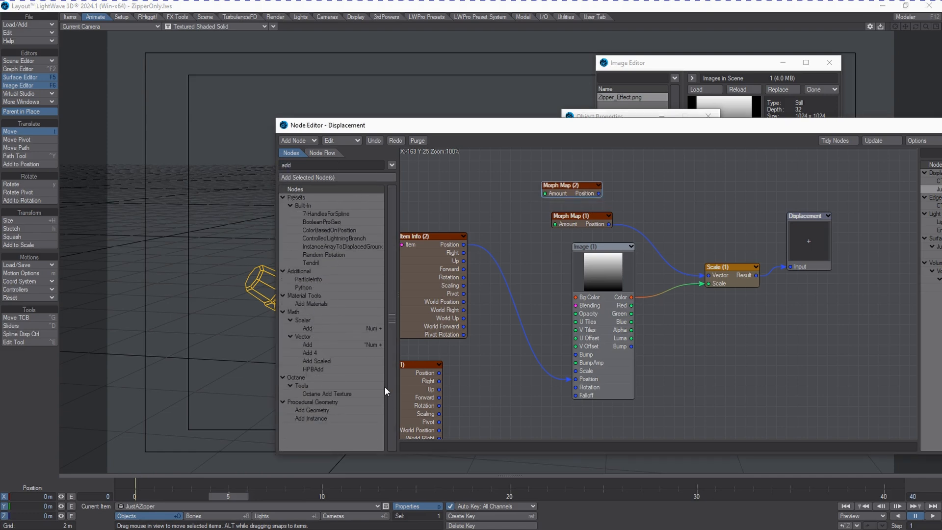
{"action": "double_click", "coordinate": [316, 344]}
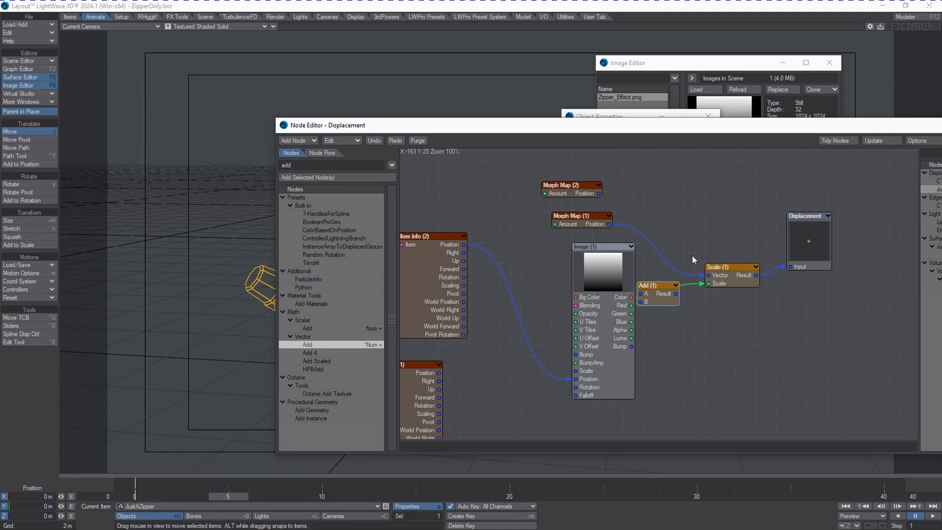
{"action": "left_click_drag", "start_coordinate": [668, 287], "coordinate": [673, 218]}
{"action": "left_click_drag", "start_coordinate": [599, 193], "coordinate": [708, 275]}
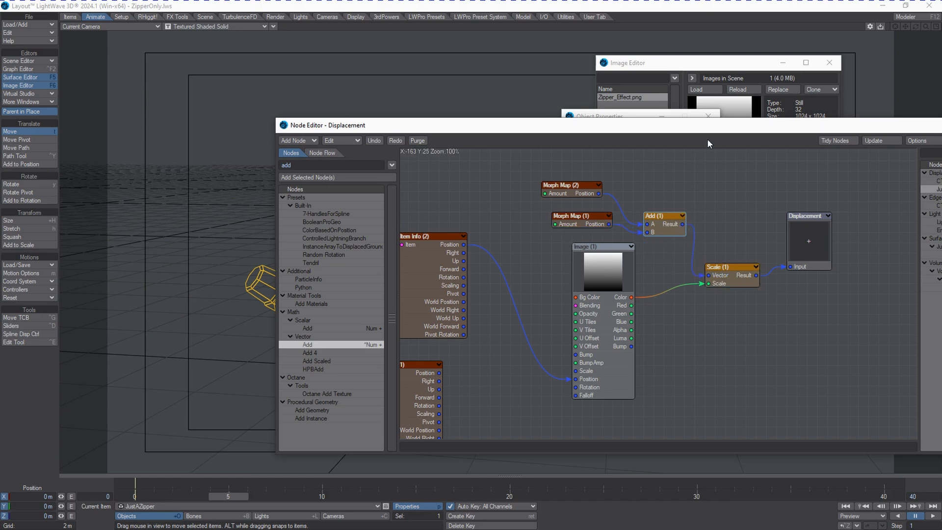
Uncover the viewport and scrub the timeline to check how far the zipper opens with the two added morphs.
{"action": "left_click_drag", "start_coordinate": [692, 132], "coordinate": [863, 202]}
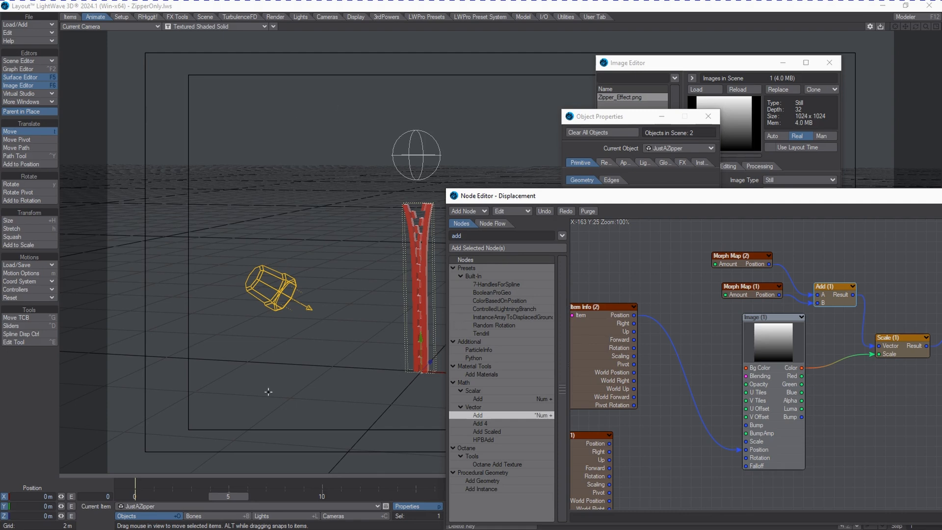
{"action": "left_click_drag", "start_coordinate": [235, 494], "coordinate": [442, 494]}
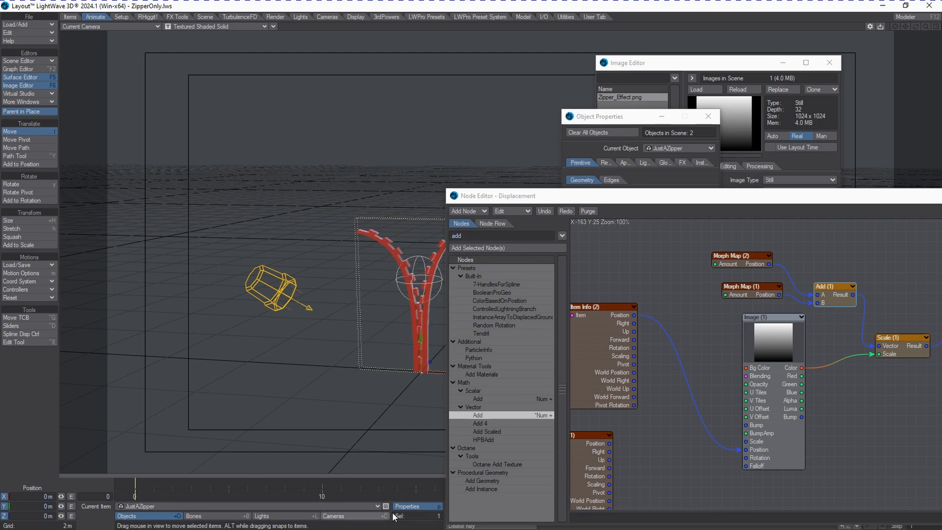
{"action": "left_click", "coordinate": [401, 495]}
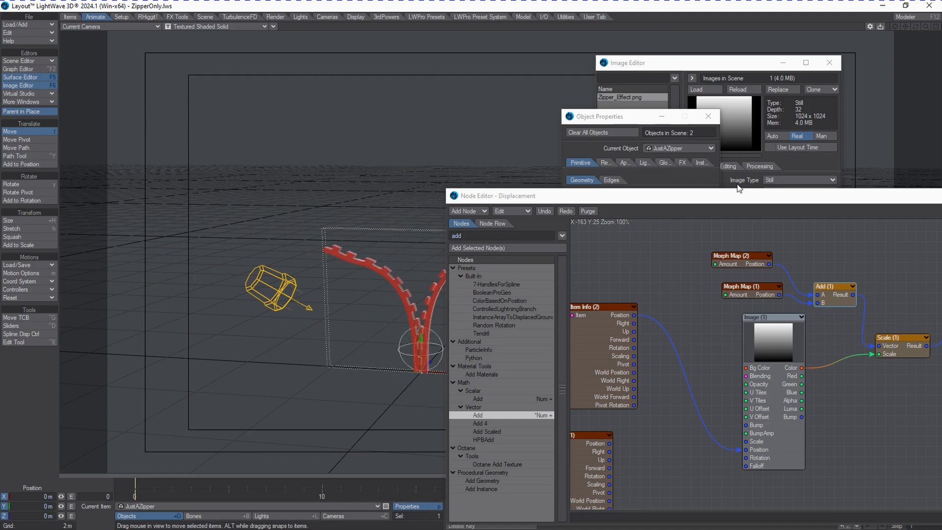
{"action": "left_click_drag", "start_coordinate": [728, 196], "coordinate": [896, 136]}
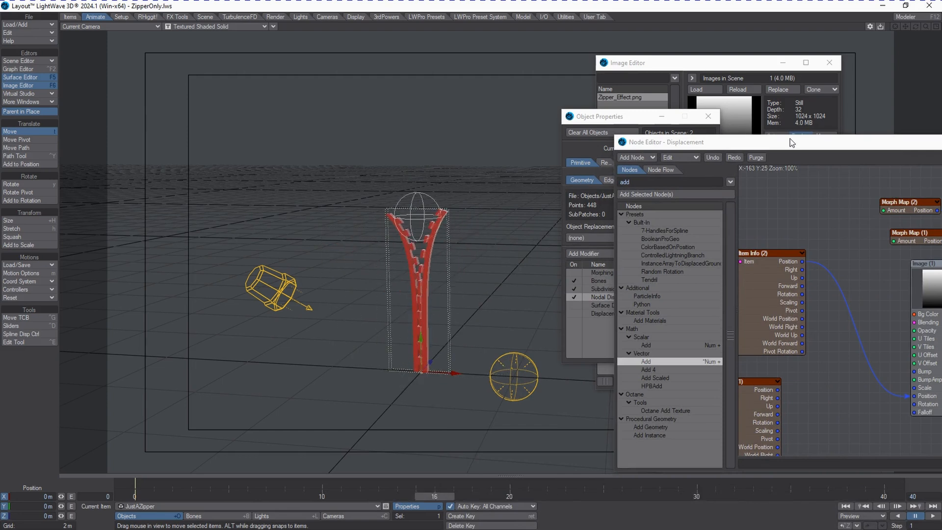
Bypass the Add node by wiring Morph Map (1) directly into Scale's Vector input, and scrub the timeline to compare.
{"action": "left_click_drag", "start_coordinate": [790, 142], "coordinate": [586, 113]}
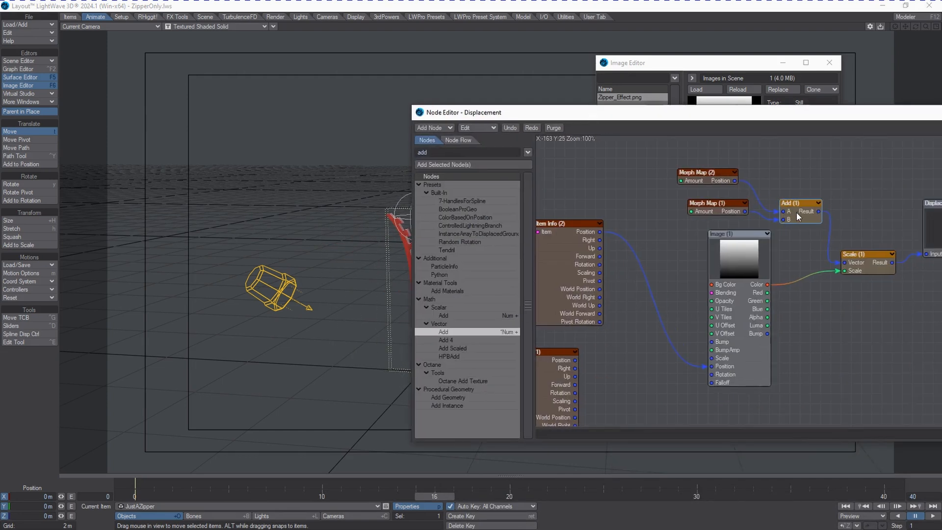
{"action": "left_click_drag", "start_coordinate": [792, 215], "coordinate": [848, 254]}
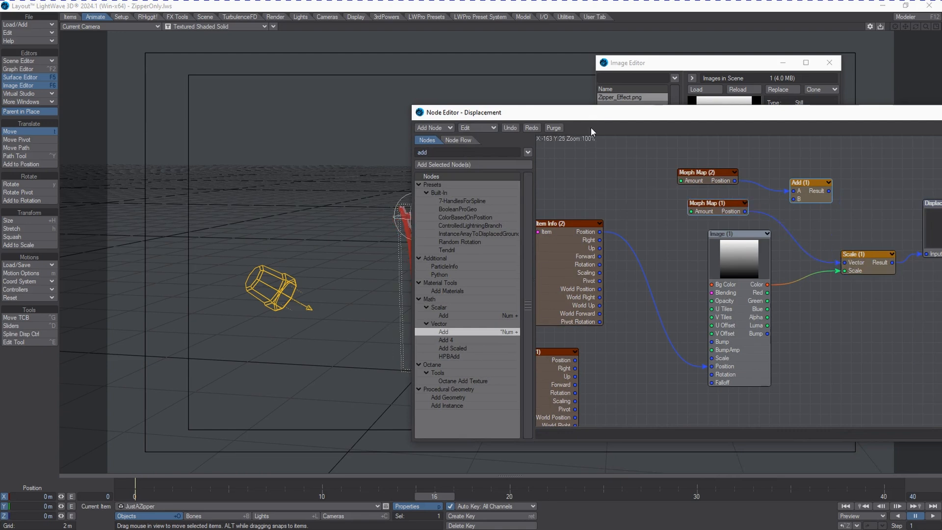
{"action": "left_click_drag", "start_coordinate": [591, 114], "coordinate": [692, 114]}
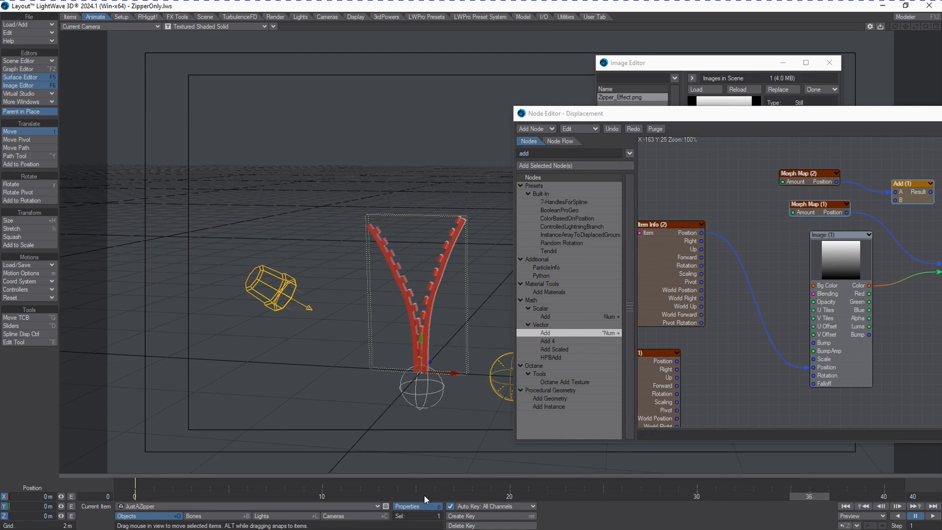
Set the Morph Map (1) amount to 100% and scrub the timeline to check the zipper's opening.
{"action": "double_click", "coordinate": [827, 208]}
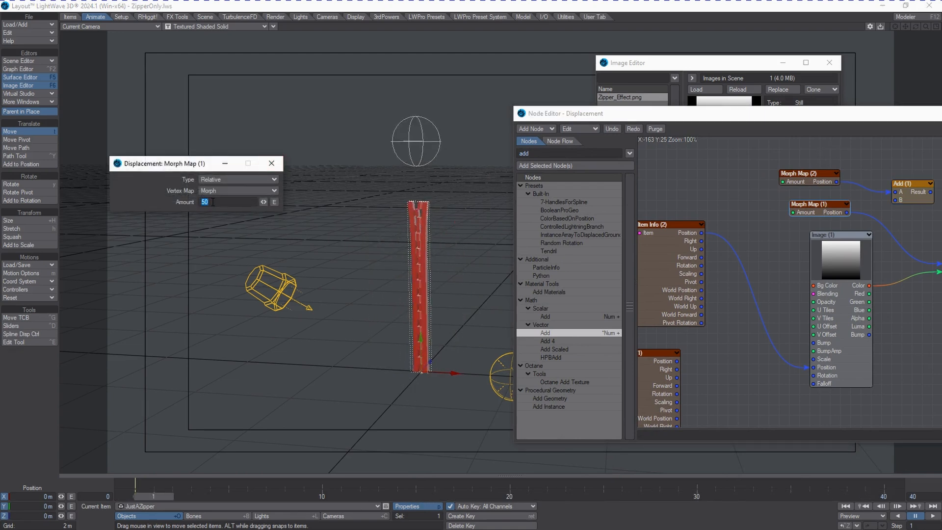
{"action": "type", "text": "100"}
{"action": "key", "text": "Return"}
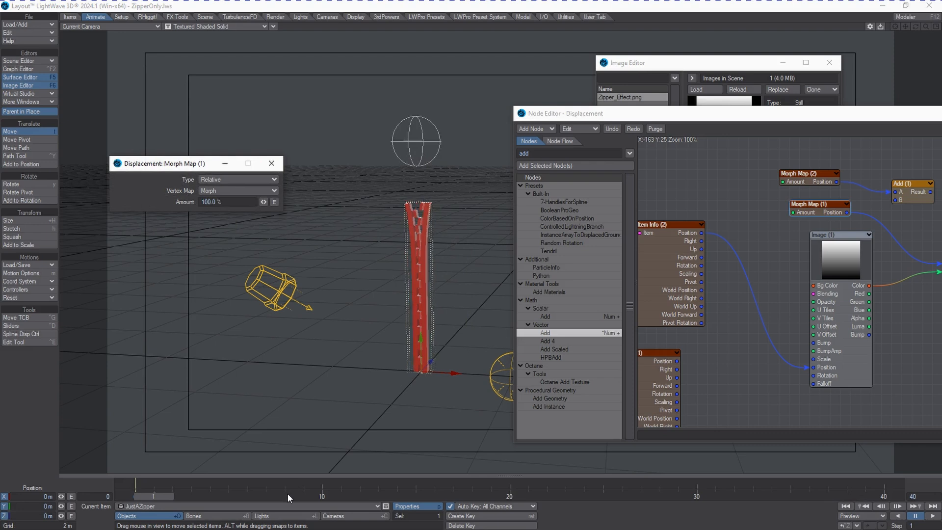
{"action": "left_click", "coordinate": [161, 493]}
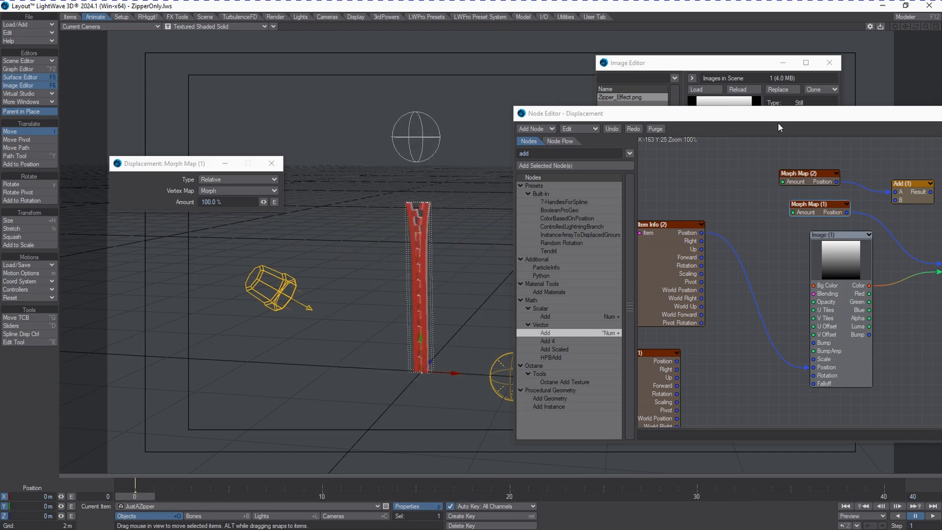
Route Morph Map (1) through the Add node's B input into Scale's Vector, and play the animation to check the opening.
{"action": "left_click_drag", "start_coordinate": [787, 124], "coordinate": [676, 138]}
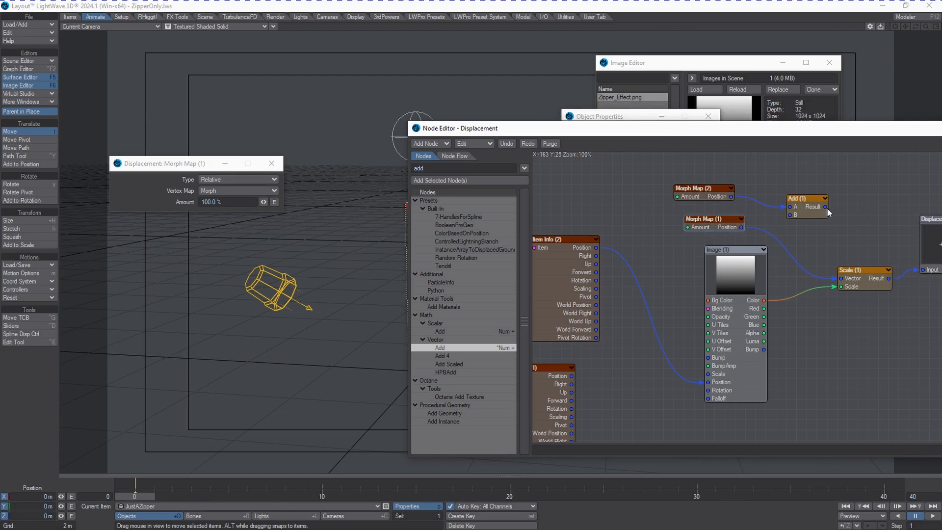
{"action": "left_click_drag", "start_coordinate": [741, 228], "coordinate": [852, 277]}
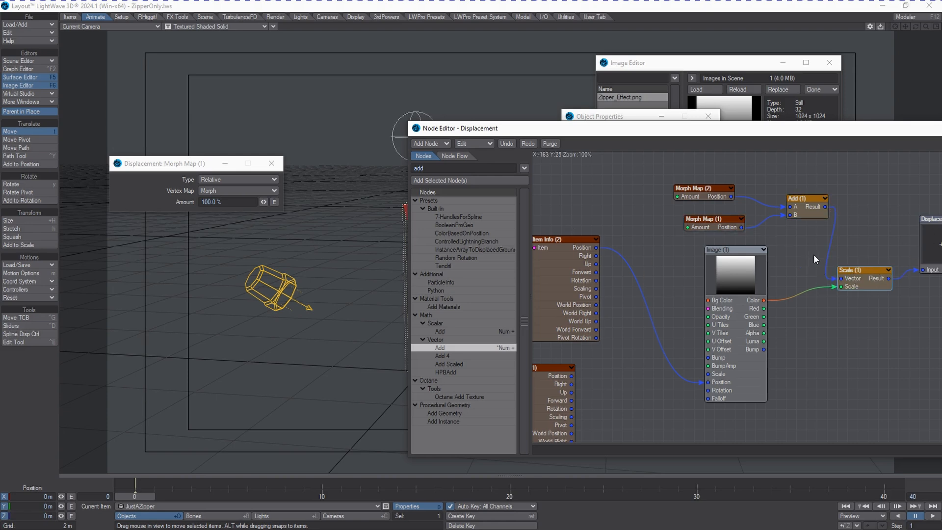
{"action": "left_click_drag", "start_coordinate": [589, 128], "coordinate": [727, 145]}
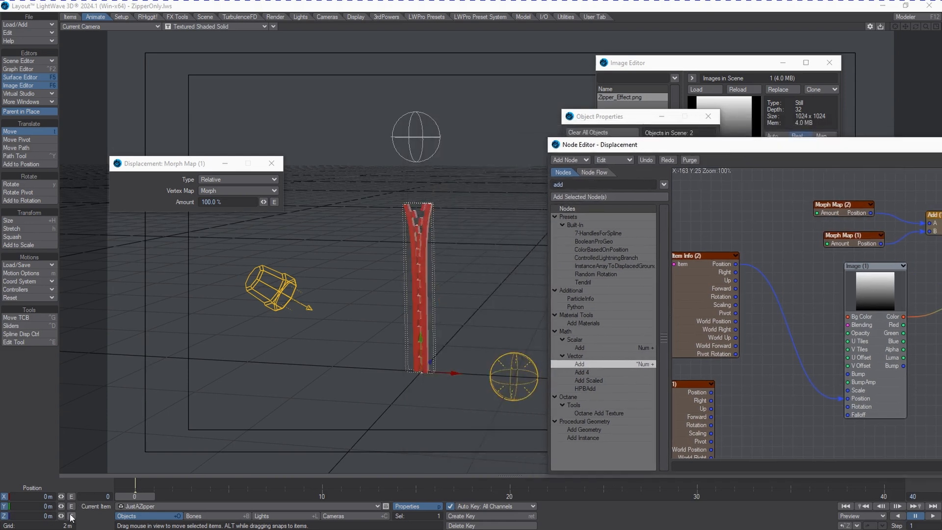
{"action": "mouse_move", "coordinate": [135, 497]}
{"action": "left_mouse_down"}
{"action": "mouse_move", "coordinate": [866, 497]}
{"action": "mouse_move", "coordinate": [321, 497]}
{"action": "left_mouse_up"}
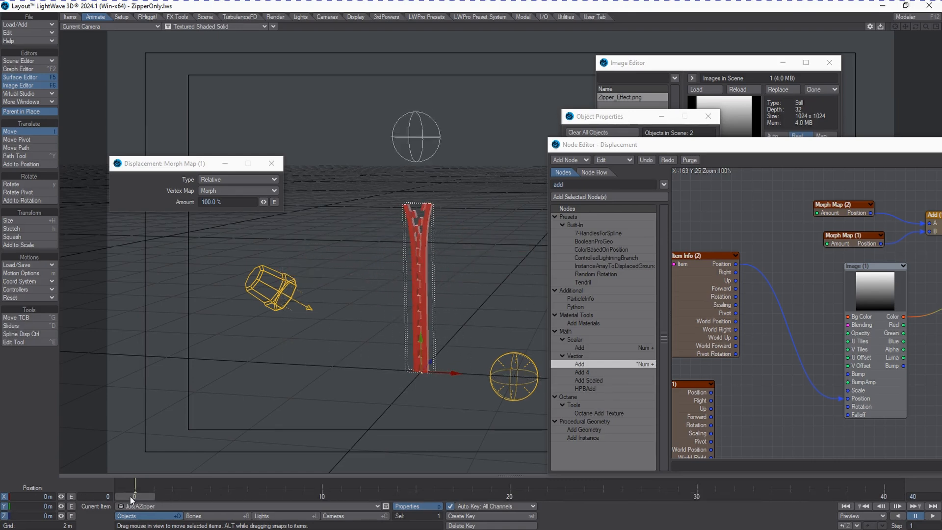
{"action": "left_click", "coordinate": [931, 515]}
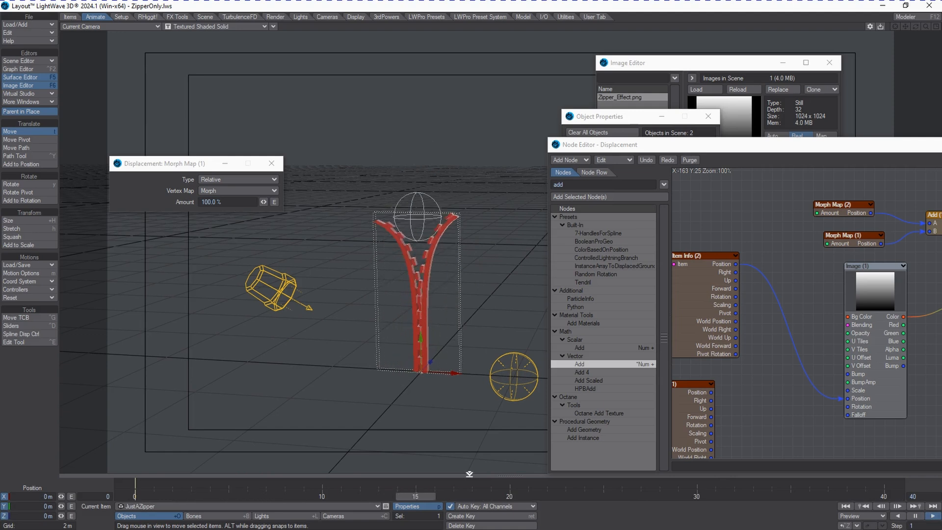